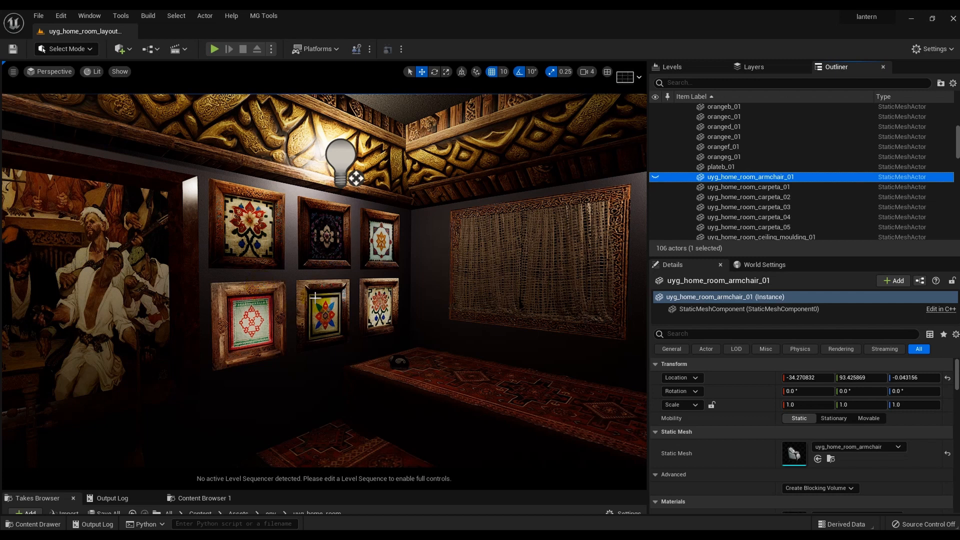
- Examine the framed embroideries on the wall and the surrounding room from several angles and distances
alt+drag(330, 303, 546, 323)
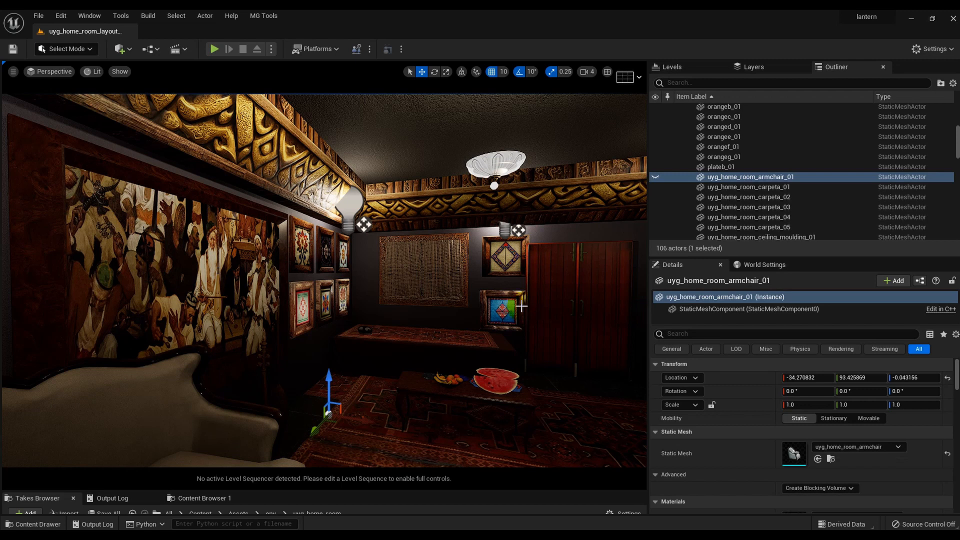
alt+drag(511, 313, 440, 314)
mouse_move(286, 302)
alt+right_down()
mouse_move(350, 302)
mouse_move(300, 307)
alt+right_up()
alt+drag(287, 308, 255, 308)
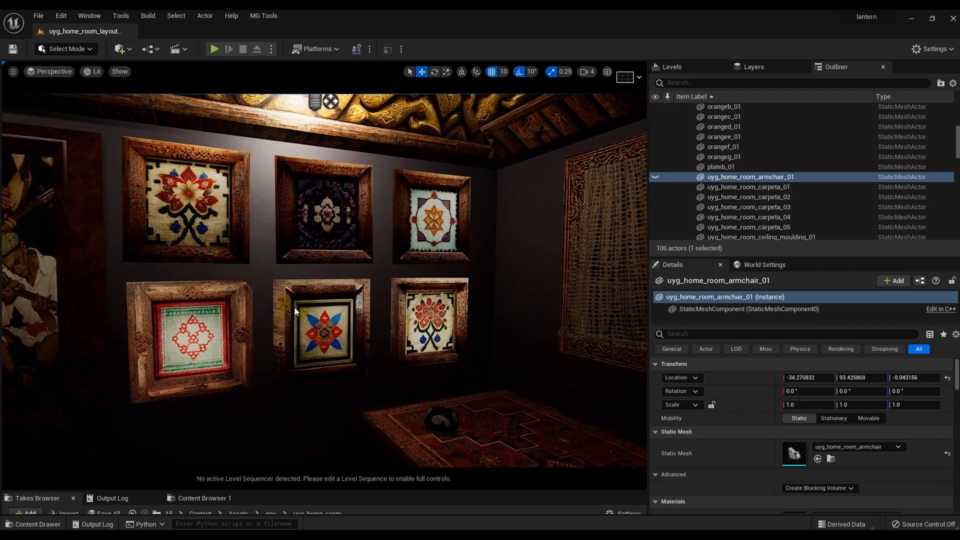
alt+right_drag(402, 303, 365, 303)
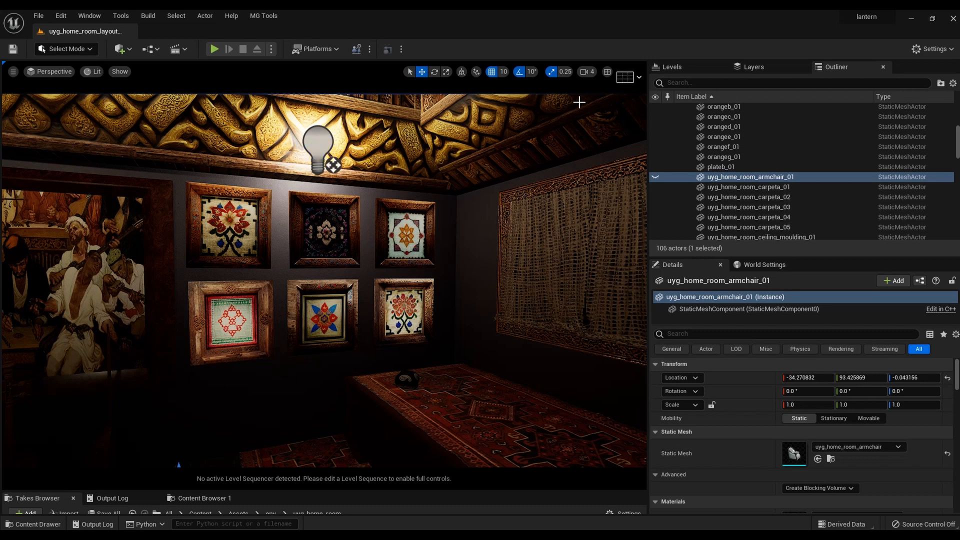
alt+drag(546, 295, 603, 291)
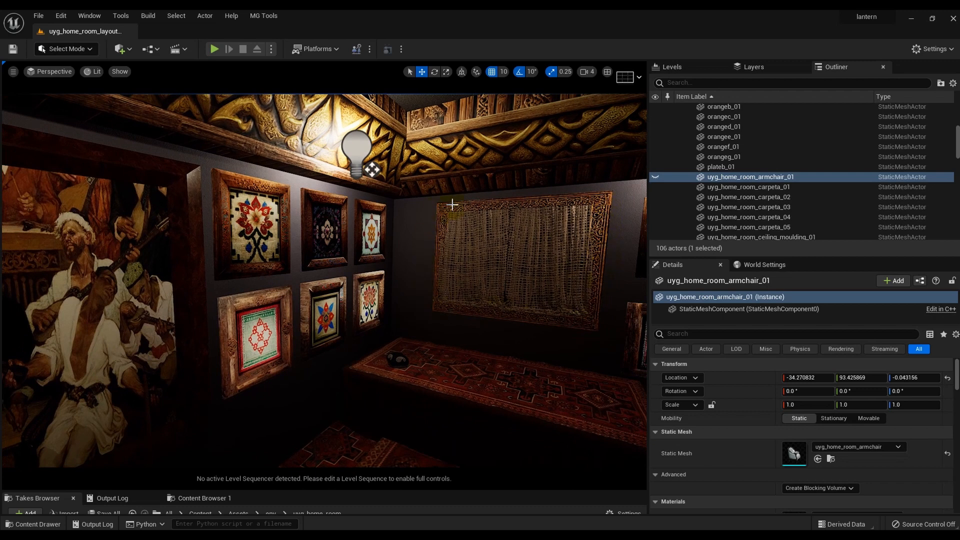
alt+right_drag(413, 302, 455, 307)
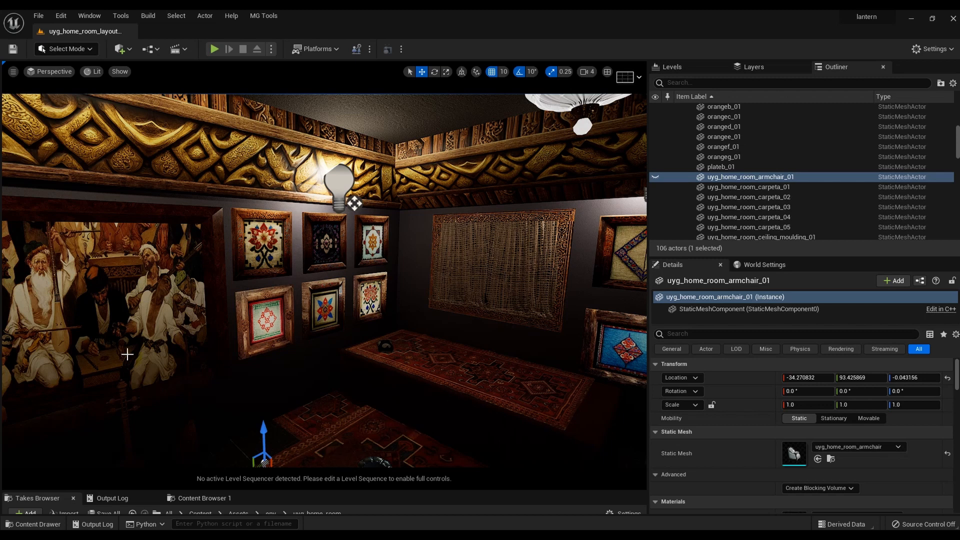
alt+right_drag(549, 333, 546, 335)
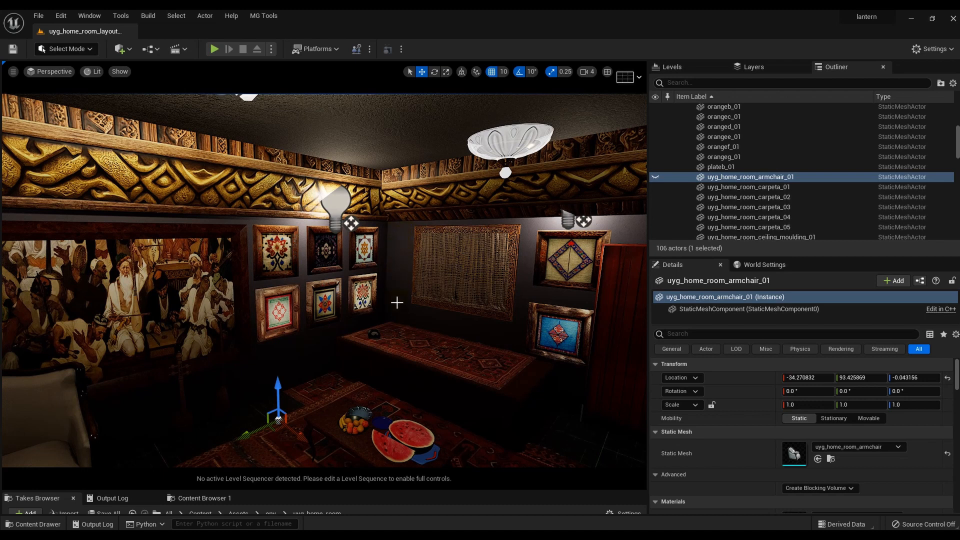
alt+middle_drag(564, 368, 476, 319)
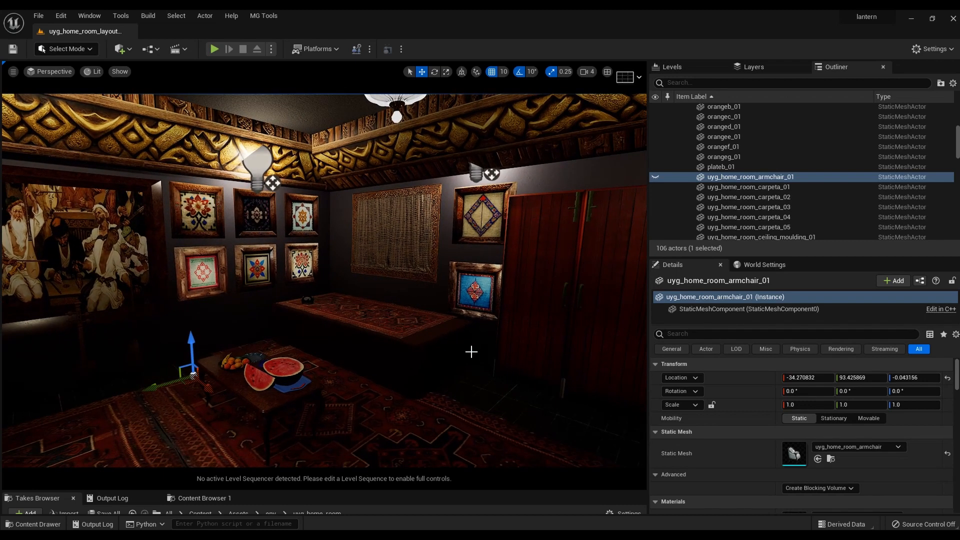
alt+drag(467, 345, 513, 478)
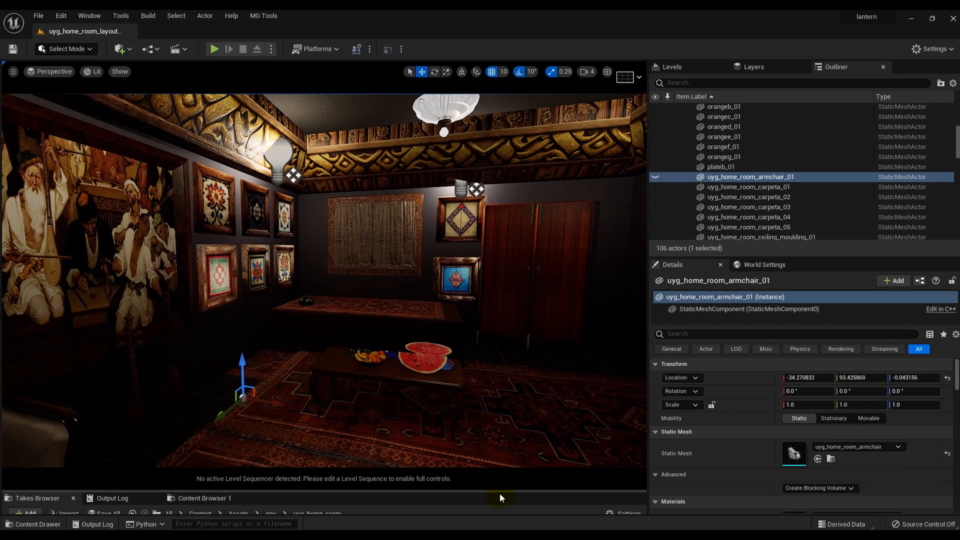
- Switch to the Midjourney Bot chat in Discord and look through the "embroidery" search results, oldest first
mouse_move(357, 536)
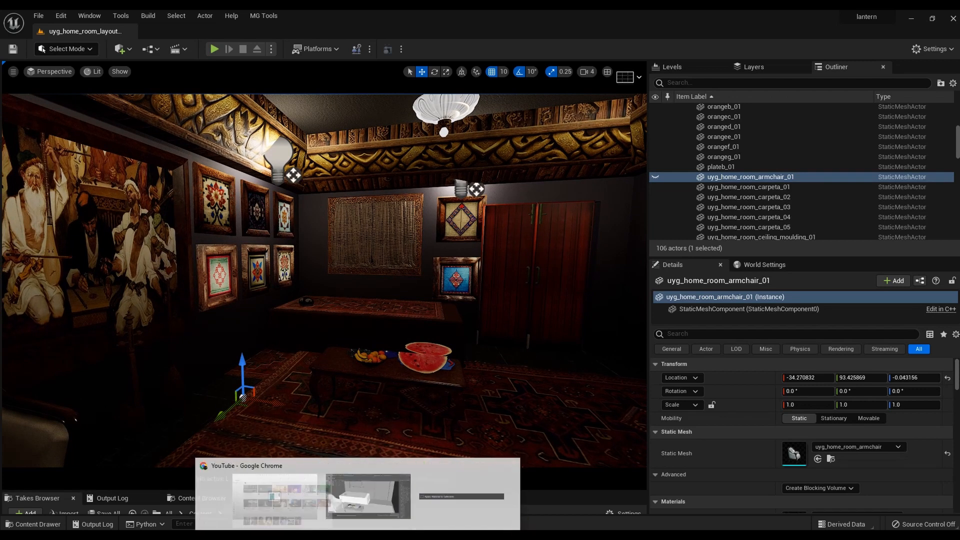
click(361, 536)
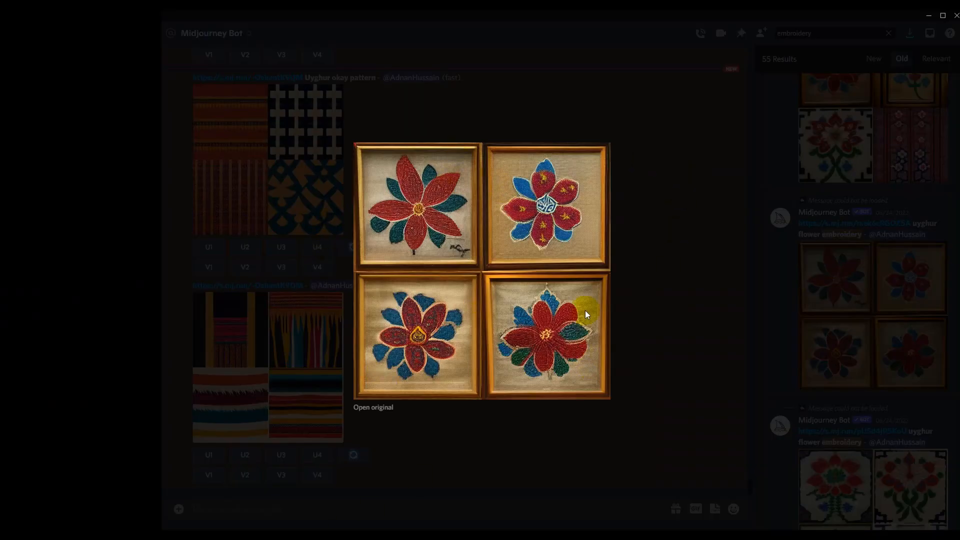
click(923, 244)
scroll(905, 291, up, 3)
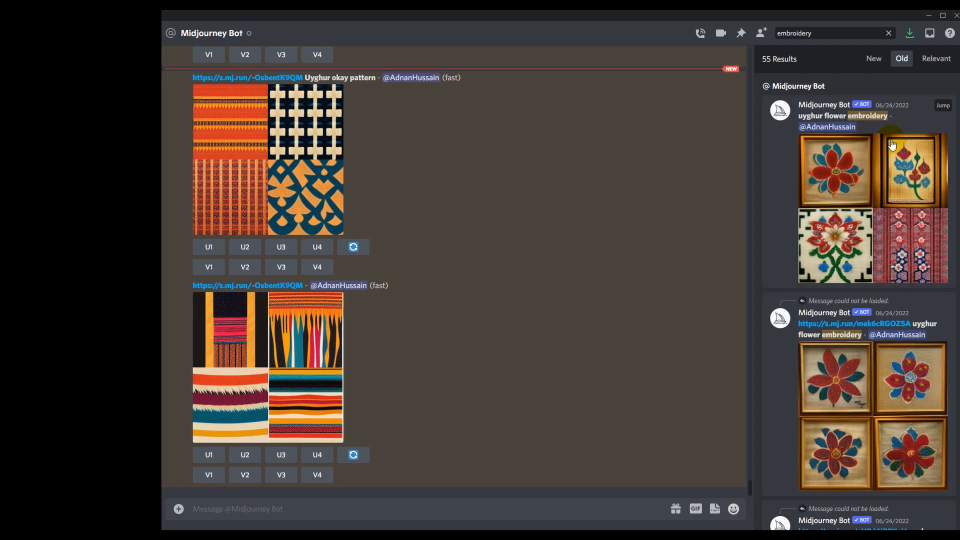
scroll(905, 237, down, 5)
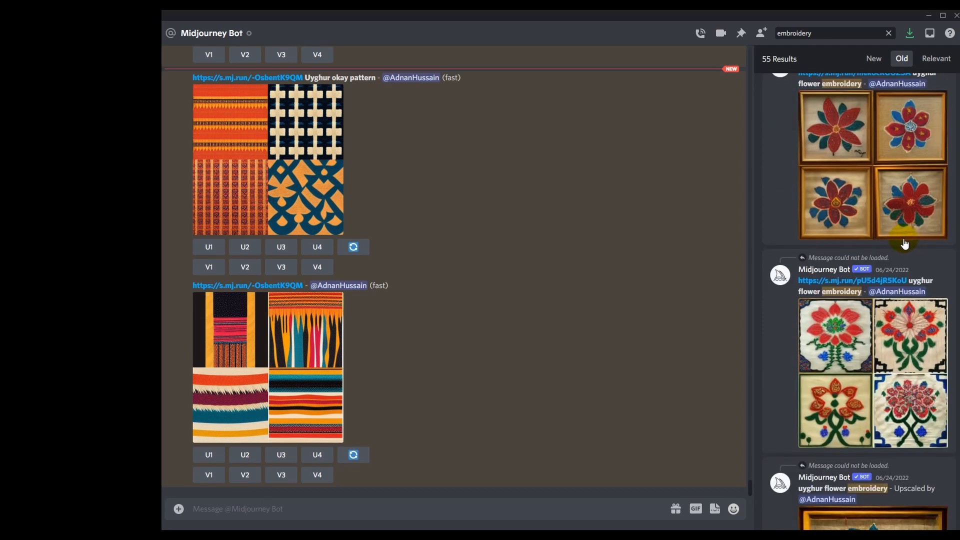
scroll(906, 245, down, 4)
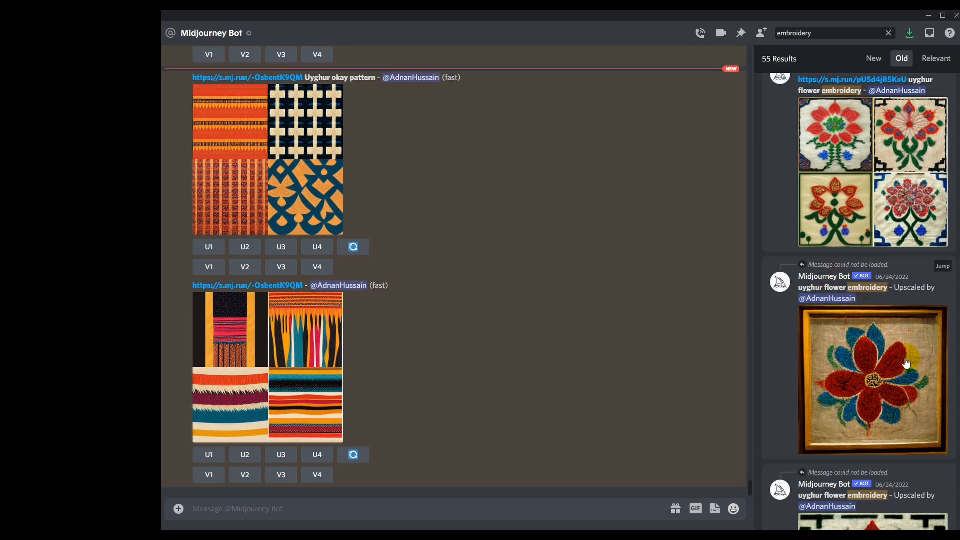
scroll(905, 360, down, 2)
scroll(903, 356, down, 2)
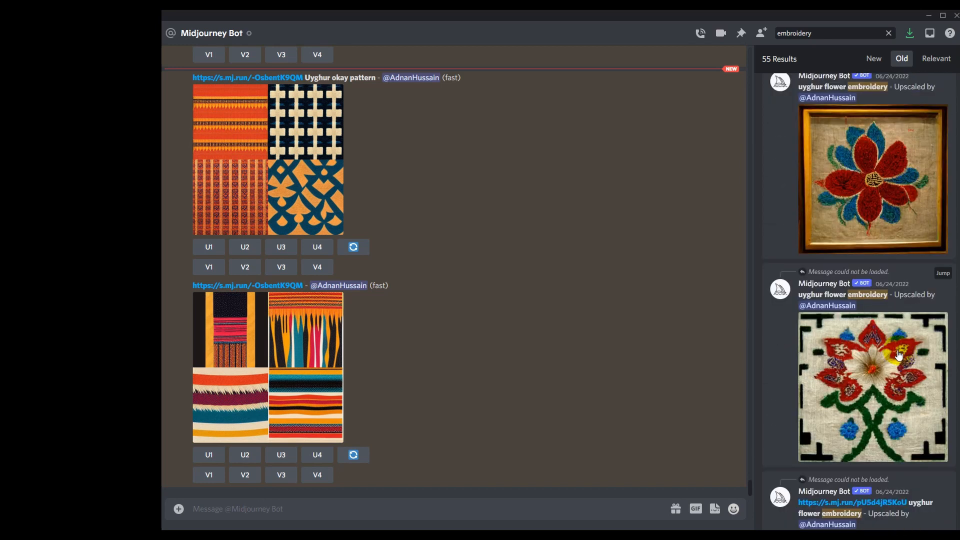
- View the upscaled white-centred flower and golden star embroidery images enlarged, and browse the remaining embroidery results
click(891, 356)
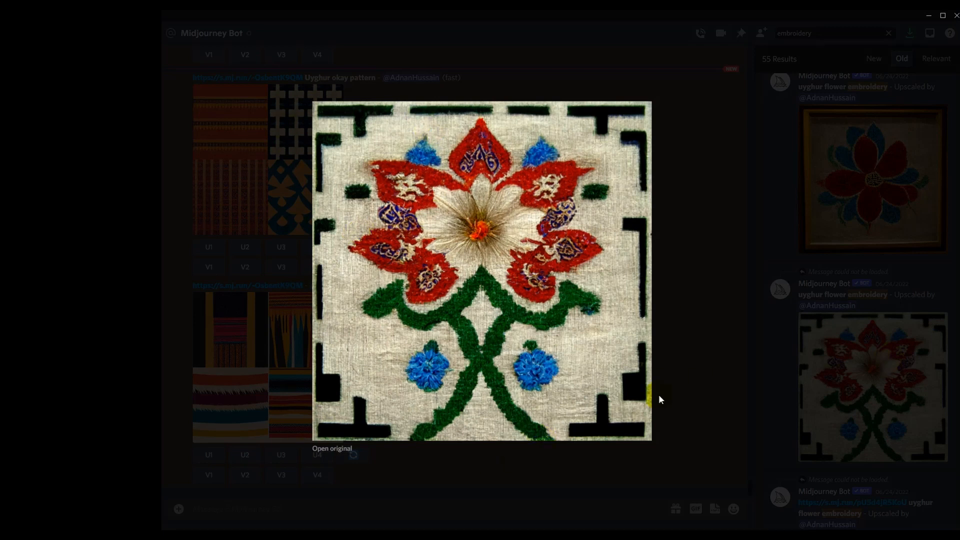
click(854, 290)
scroll(907, 357, down, 7)
scroll(907, 357, down, 5)
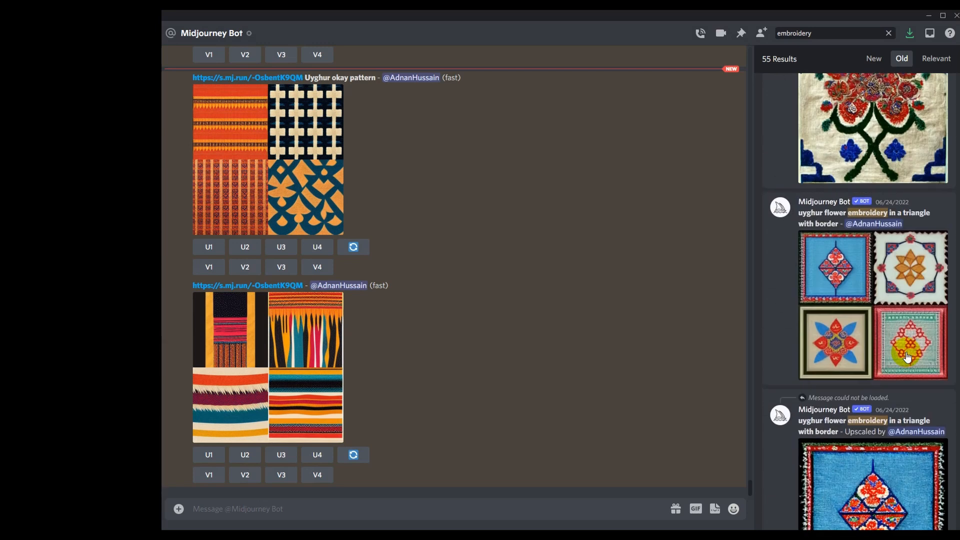
scroll(908, 356, down, 8)
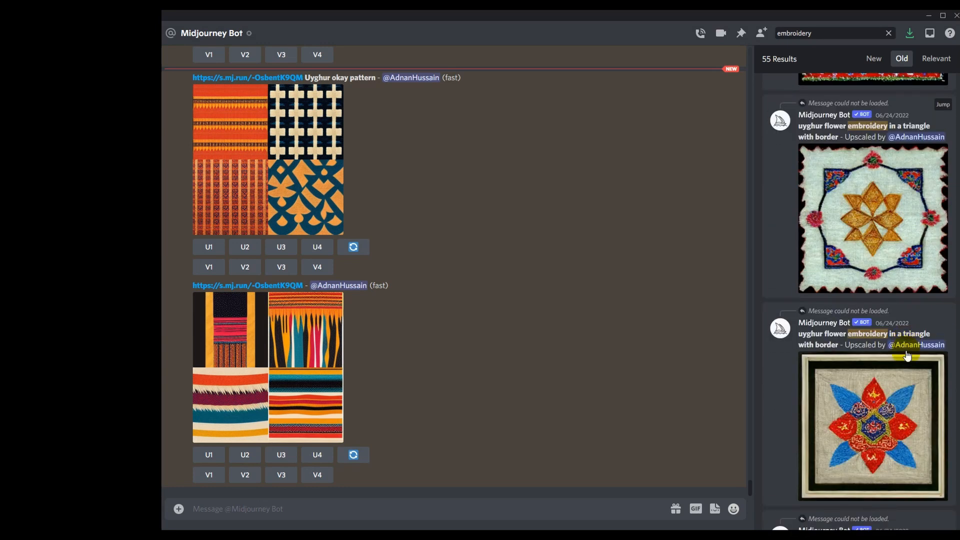
click(889, 256)
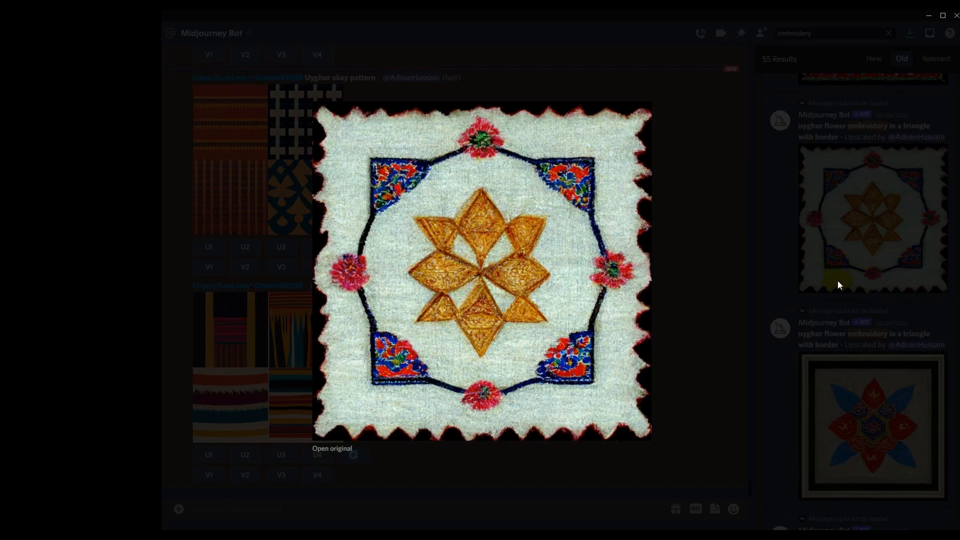
click(868, 261)
scroll(870, 325, down, 10)
scroll(883, 340, down, 10)
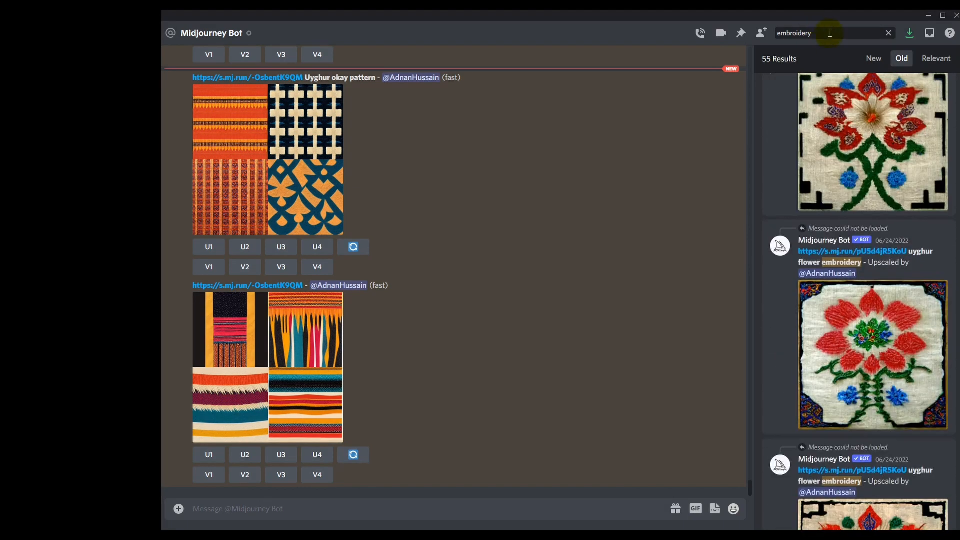
- Search the chat for "frames" and view the upscaled wooden frame with the carved red lower edge enlarged
click(831, 33)
key(BackSpace)
text(frames)
key(Return)
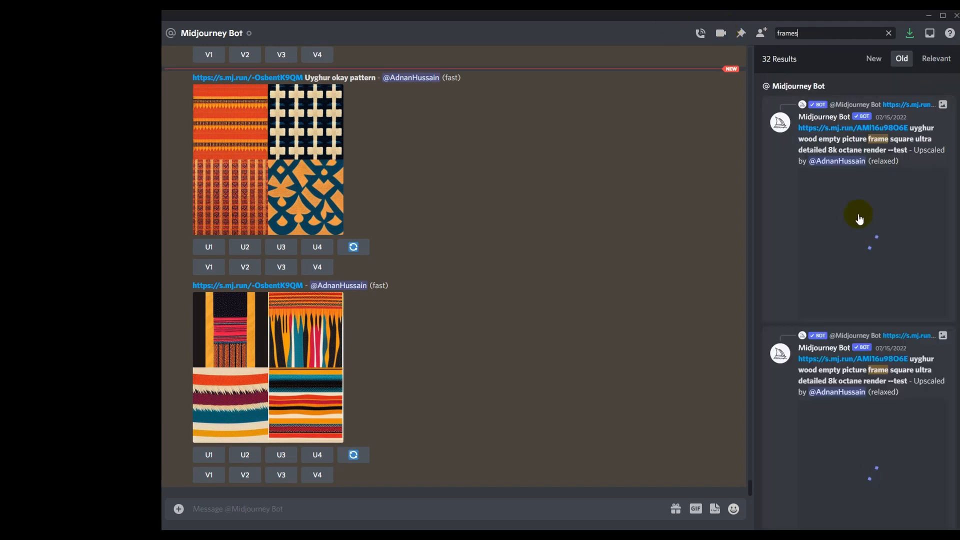
scroll(905, 245, down, 5)
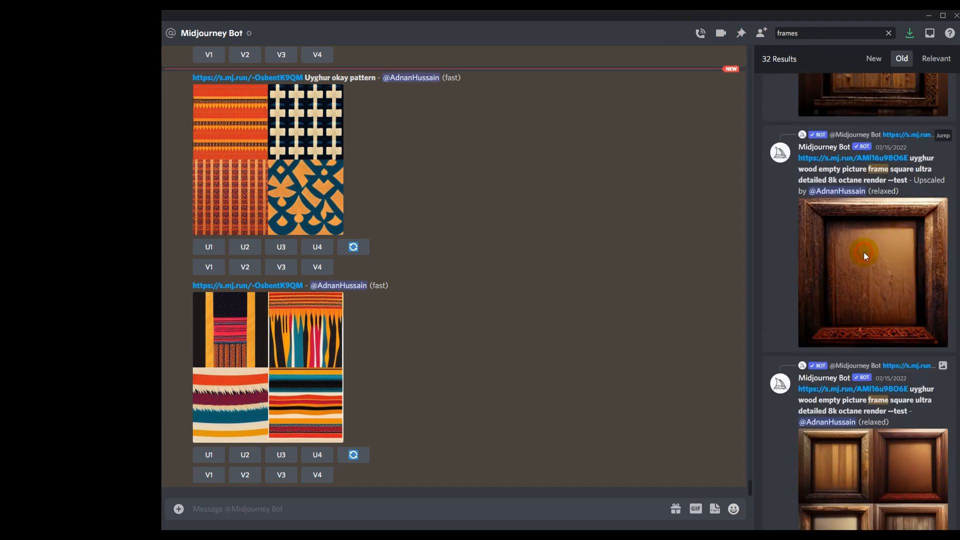
click(863, 251)
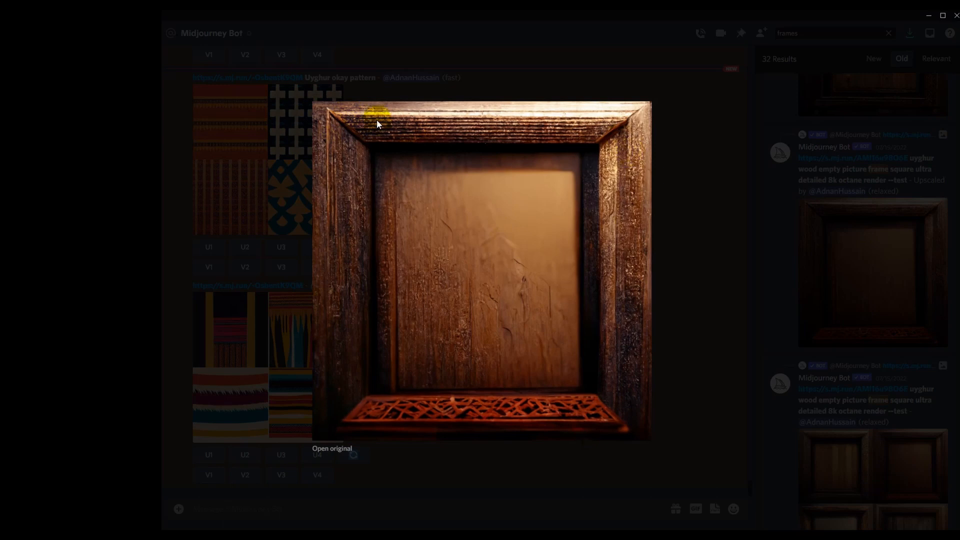
click(722, 376)
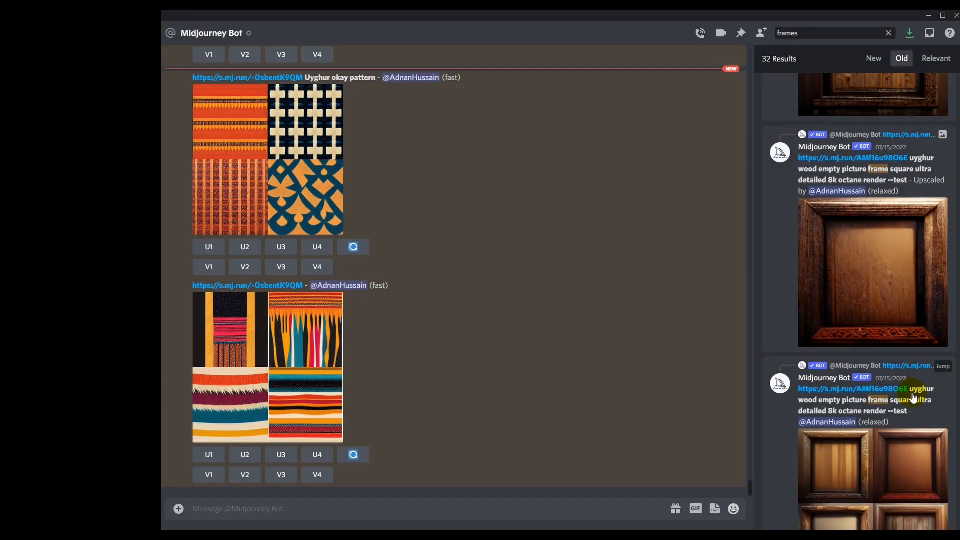
- View the grid of four wooden frames and the upscaled frame with blue latticework sides enlarged
scroll(907, 389, down, 3)
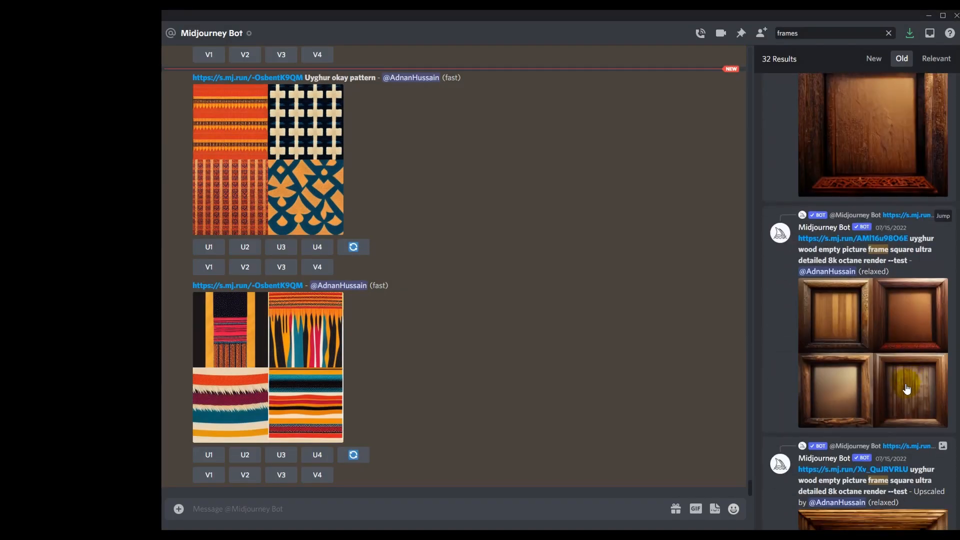
click(860, 319)
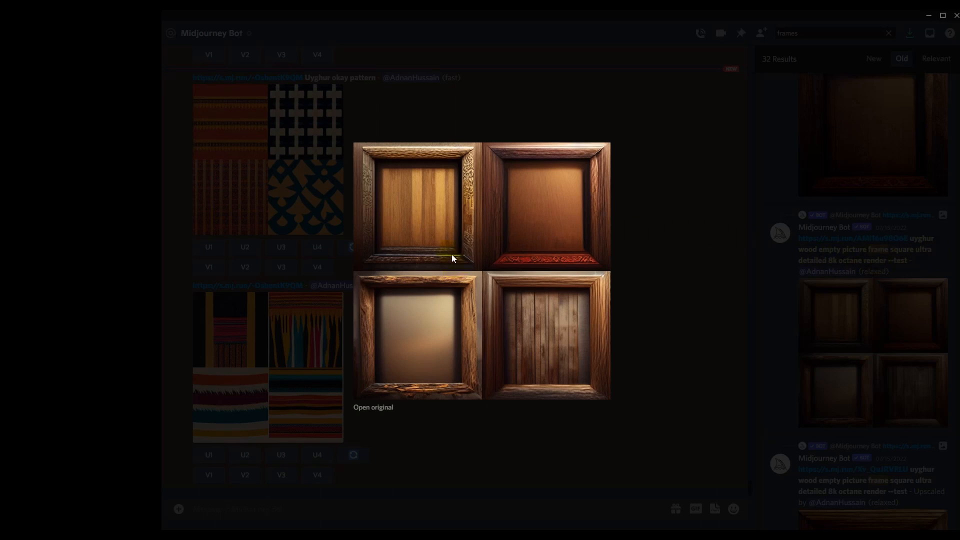
click(741, 218)
scroll(848, 377, down, 5)
click(869, 274)
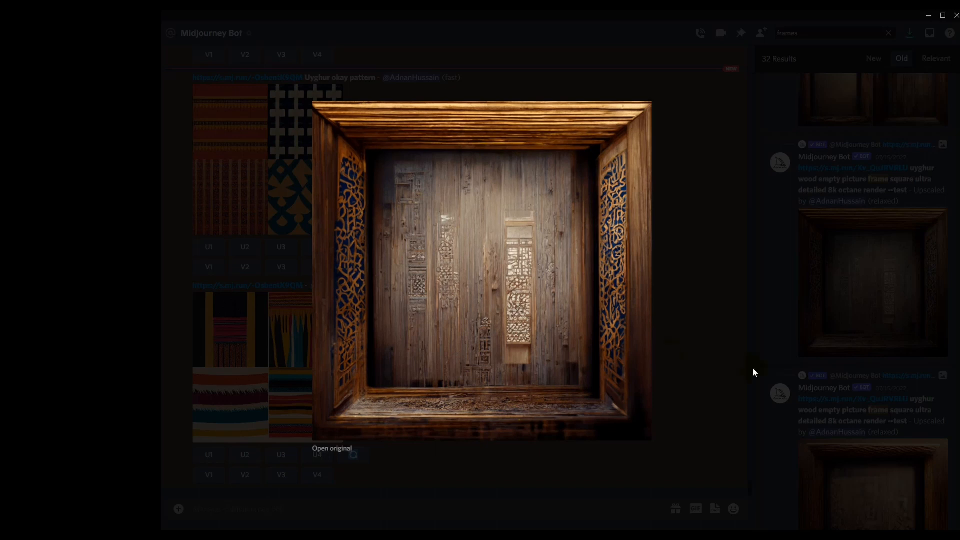
click(720, 303)
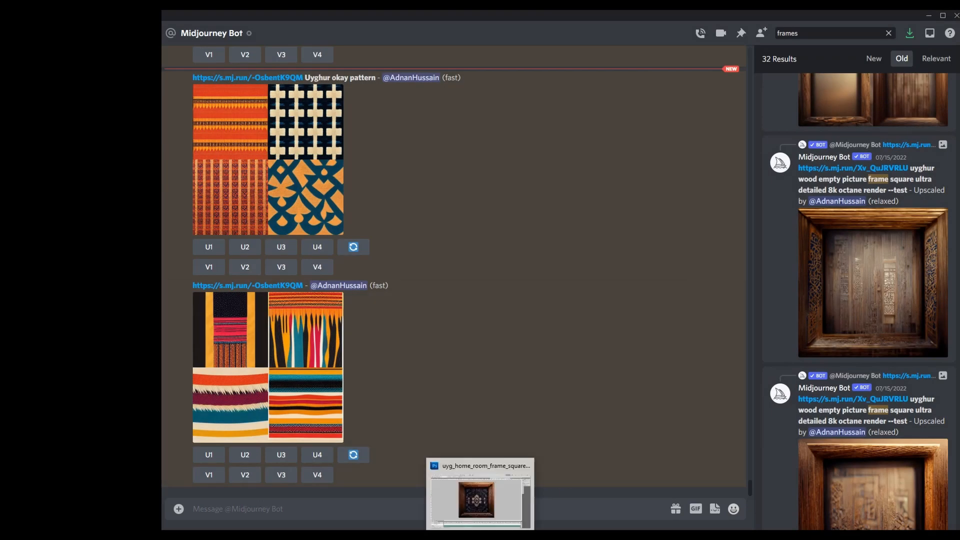
- Switch to uyg_home_room_frame_square_v01.psd in Photoshop and hide the embroidery layers in group o, leaving only the Layer 3 copy frame visible
click(482, 493)
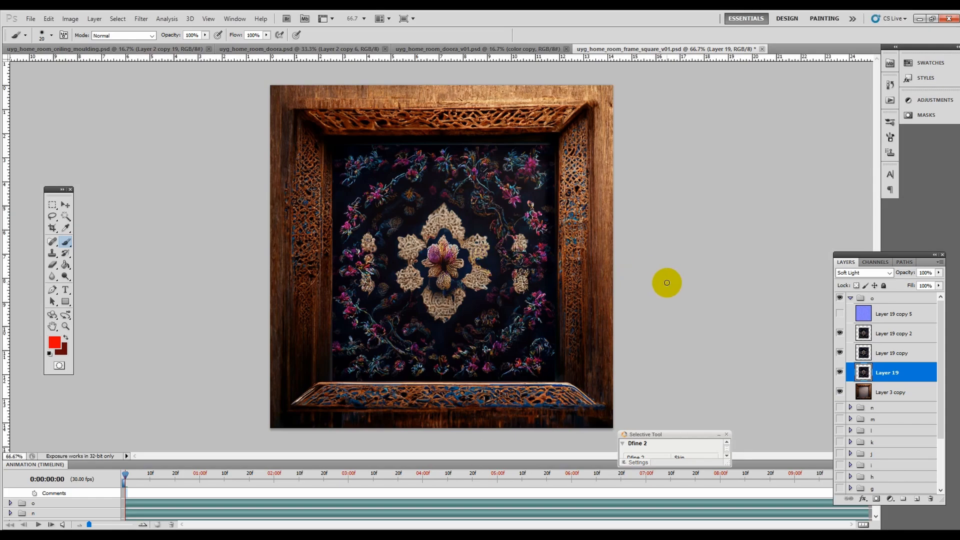
click(839, 298)
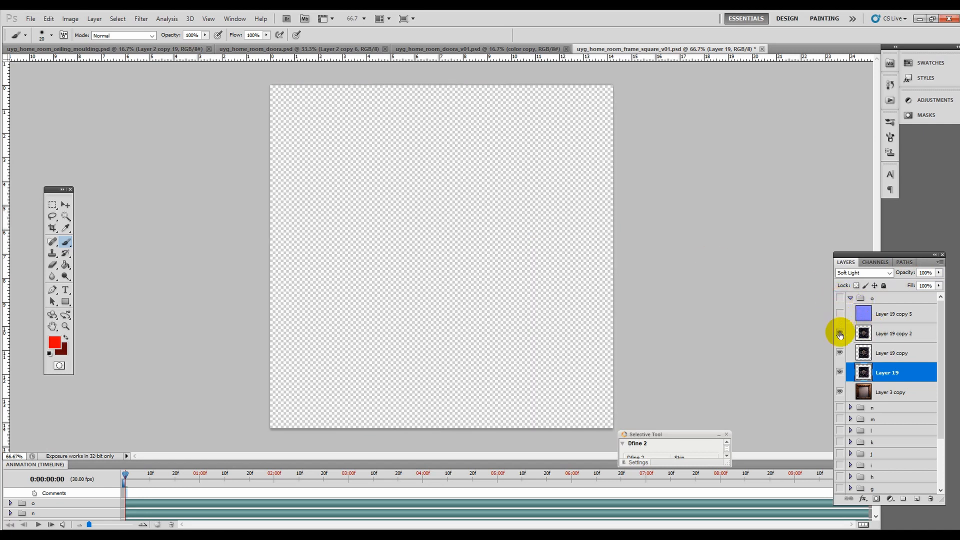
click(840, 298)
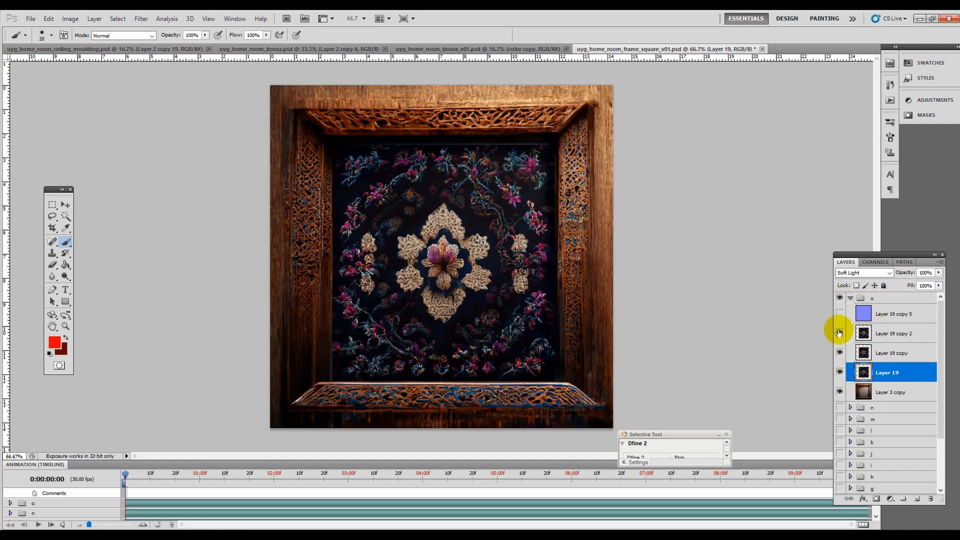
drag(839, 334, 840, 389)
click(840, 392)
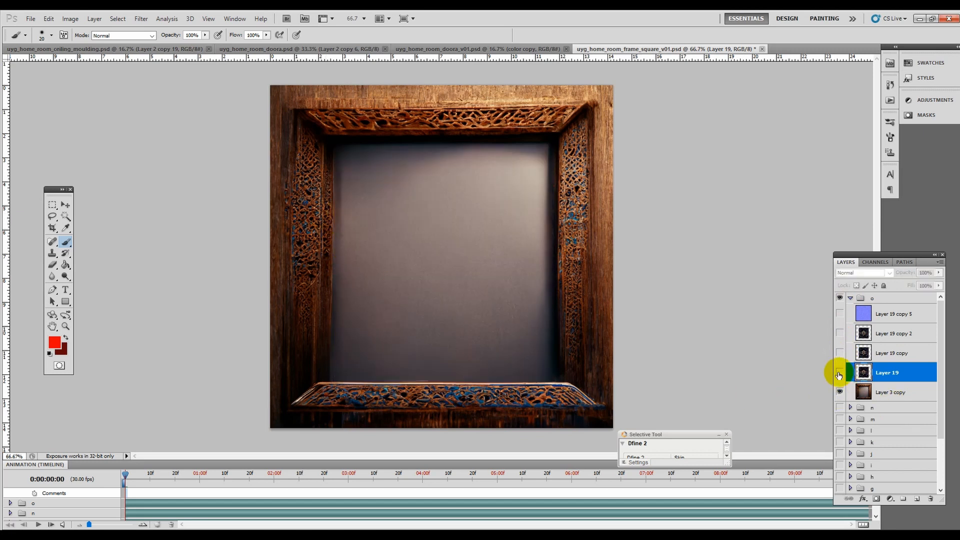
- Show Layer 19, Layer 19 copy and Layer 19 copy 2 one by one over the frame, checking Layer 19 copy's blend settings
click(840, 373)
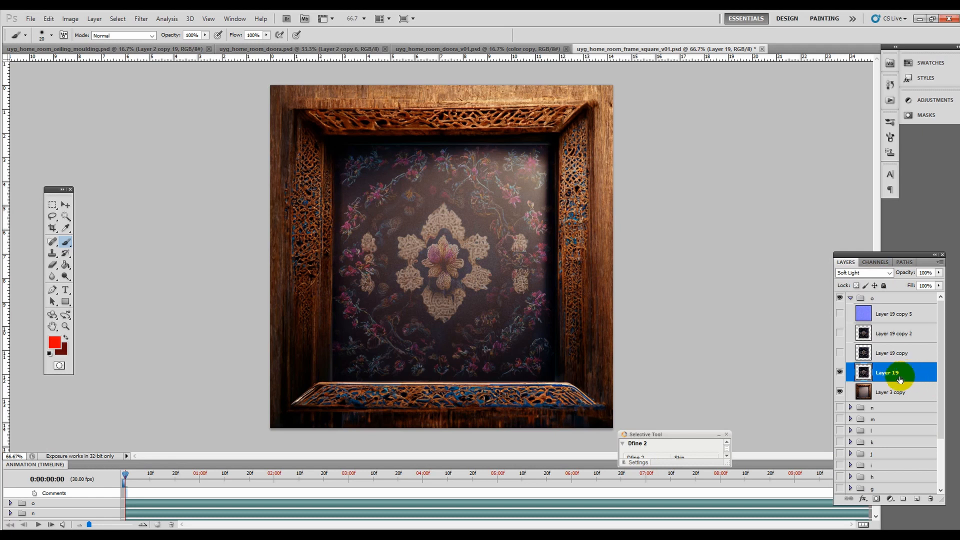
click(840, 353)
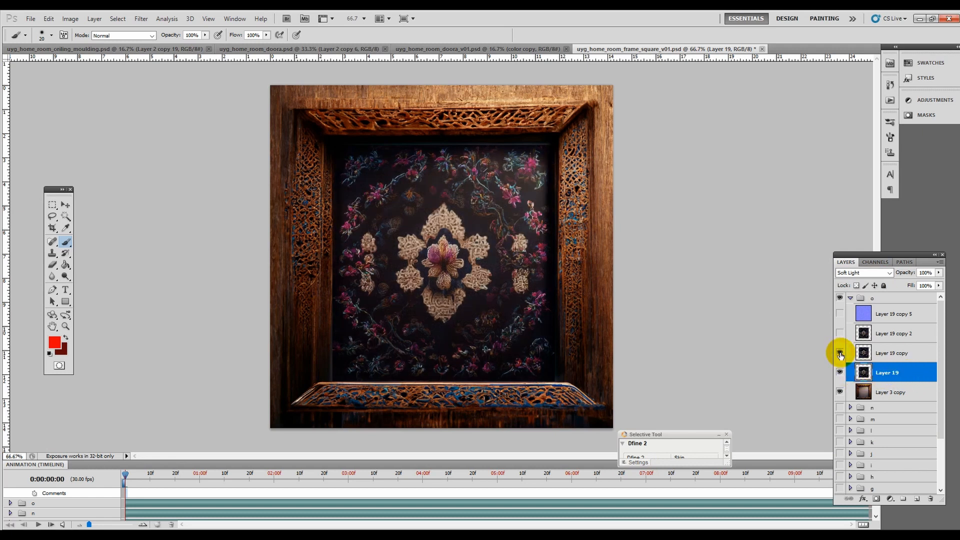
click(889, 353)
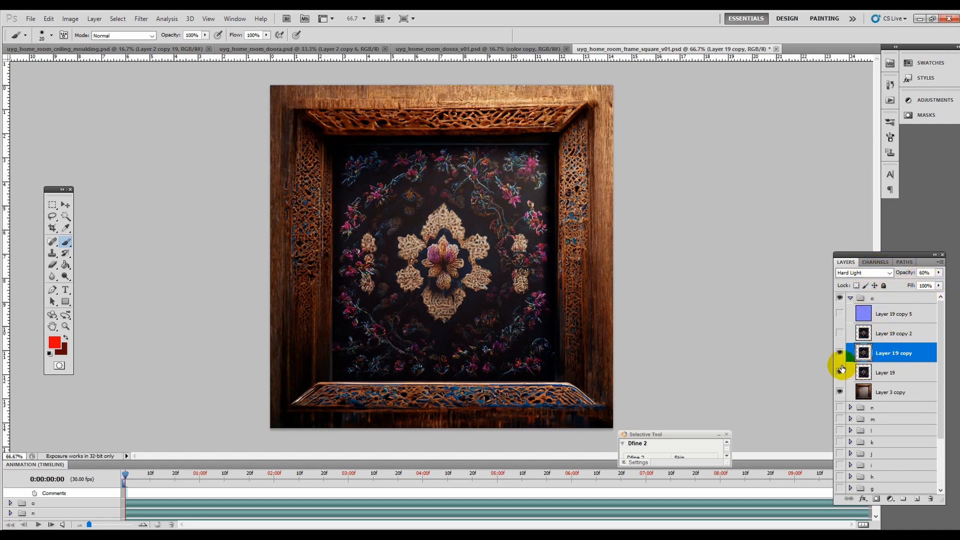
click(840, 333)
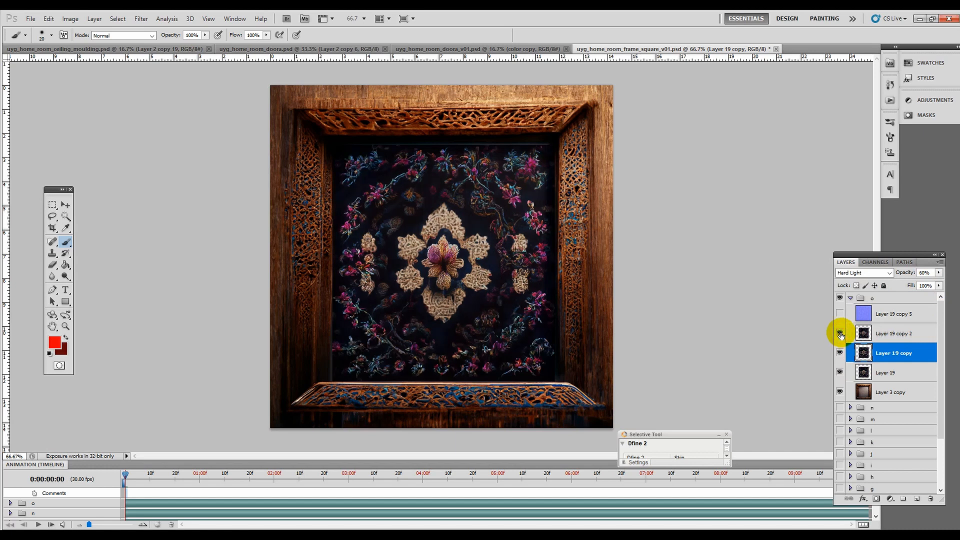
- Select Layer 19 copy 2 to check its blend settings, and show and select the normal map layer, Layer 19 copy 5
click(892, 334)
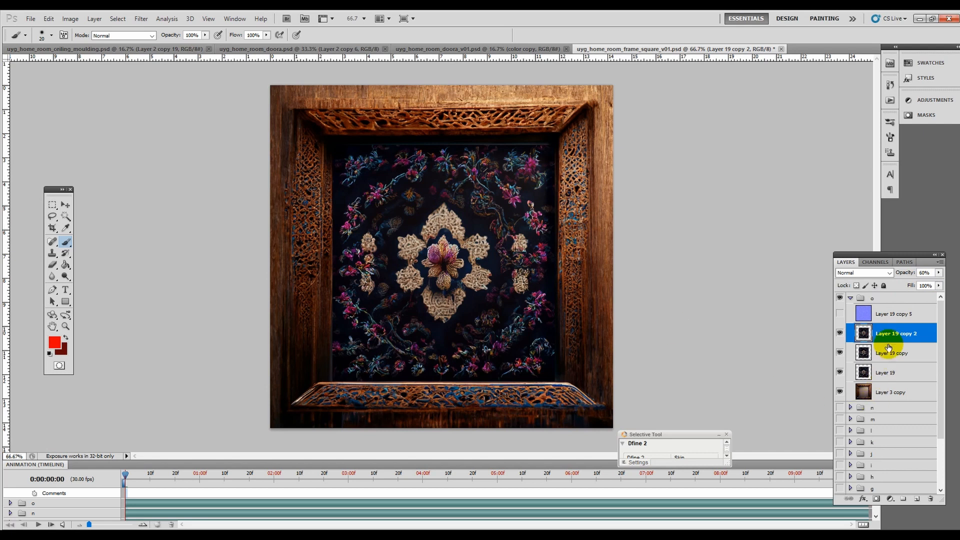
click(840, 313)
click(898, 314)
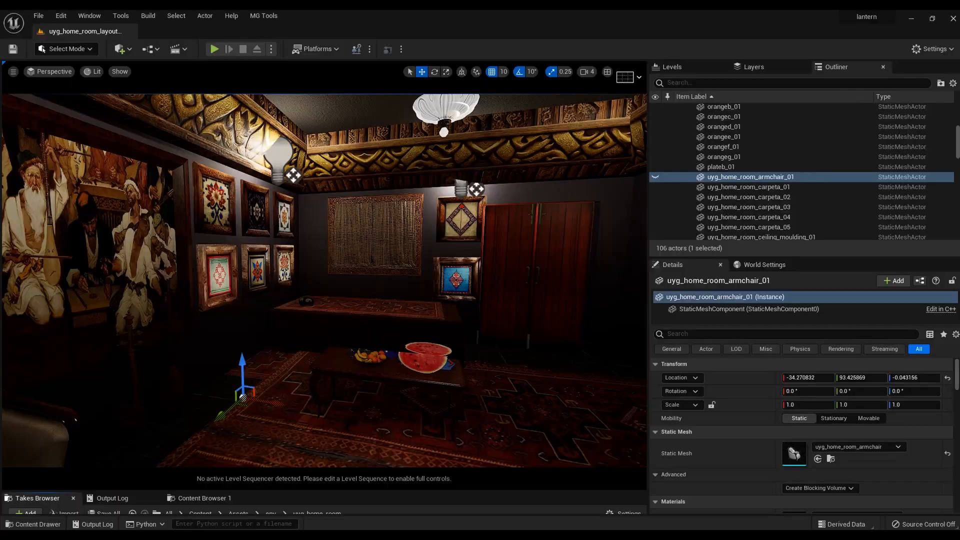
- Switch to Unreal Engine, view the framed wall art closer, and select uyg_home_room_frame_square_02, the dark embroidery frame
click(216, 204)
alt+drag(334, 215, 275, 237)
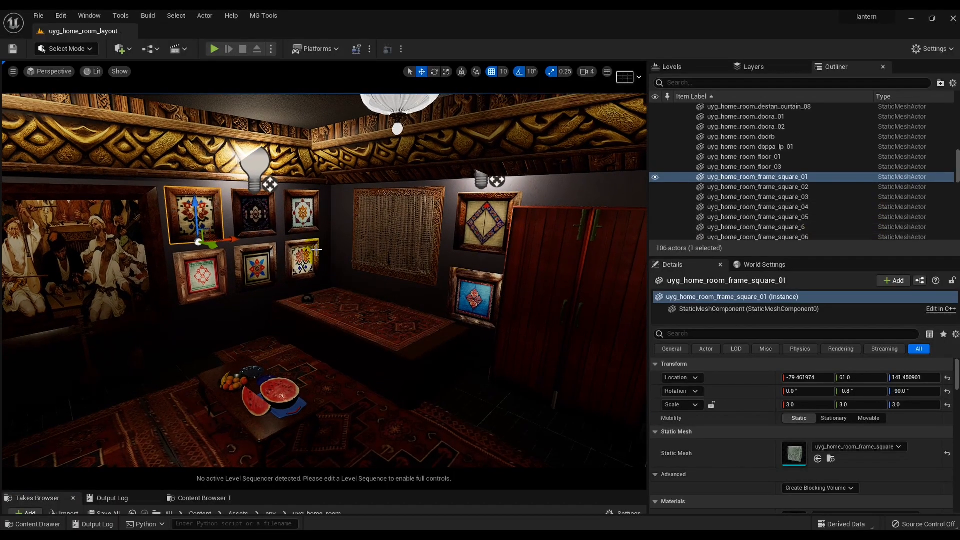
click(259, 214)
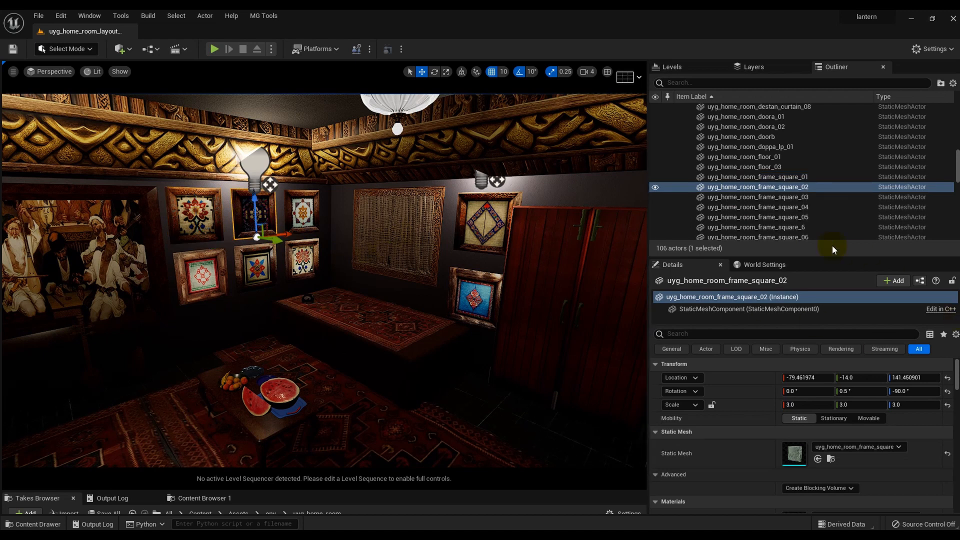
- Locate the selected frame's Element 0 material instance in the content browser and enlarge the browser area
scroll(901, 424, down, 3)
scroll(890, 425, down, 3)
scroll(890, 424, up, 2)
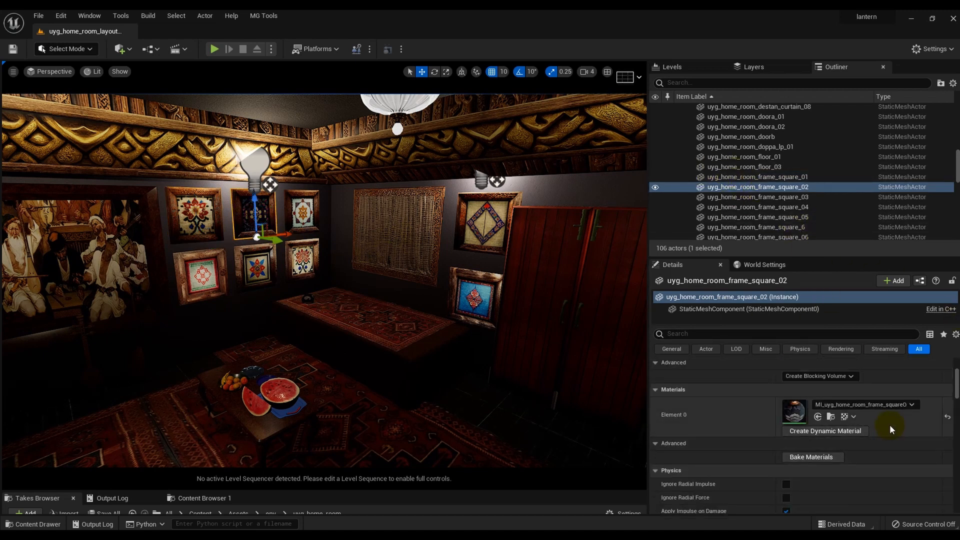
click(831, 417)
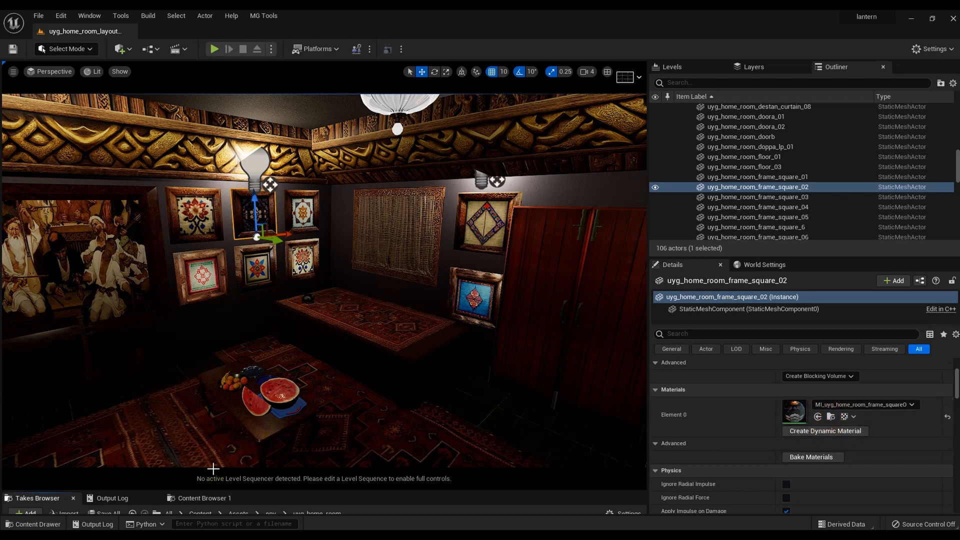
drag(176, 491, 208, 195)
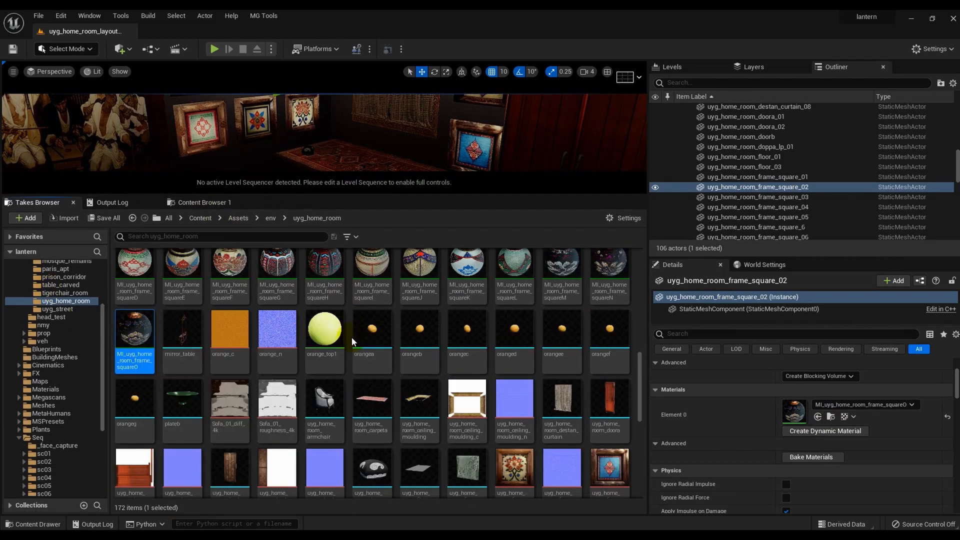
- Open the dark embroidery frame's material instance and examine its basecolor and normal textures on the preview sphere
drag(0, 111, 651, 80)
drag(716, 332, 715, 530)
scroll(455, 255, down, 2)
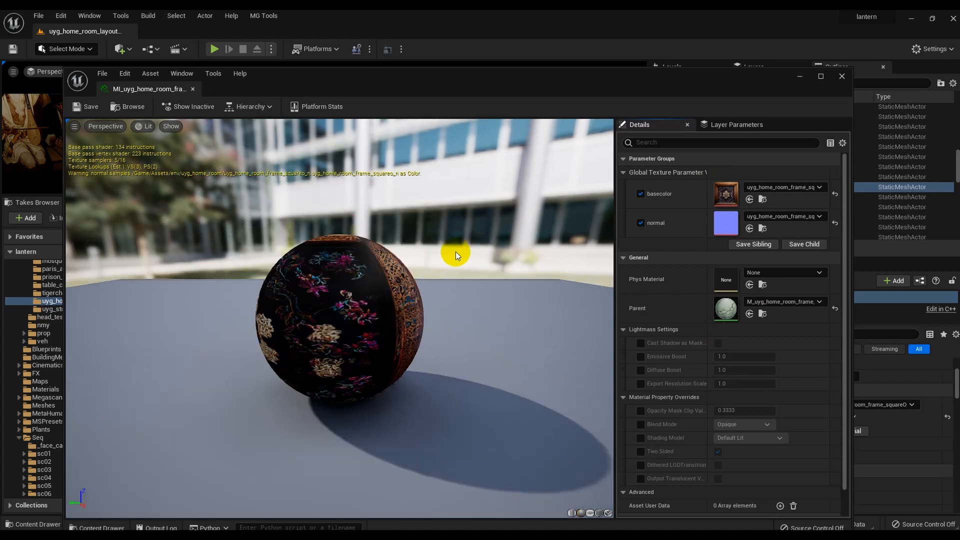
mouse_move(443, 292)
mouse_down()
mouse_move(390, 293)
mouse_move(440, 293)
mouse_up()
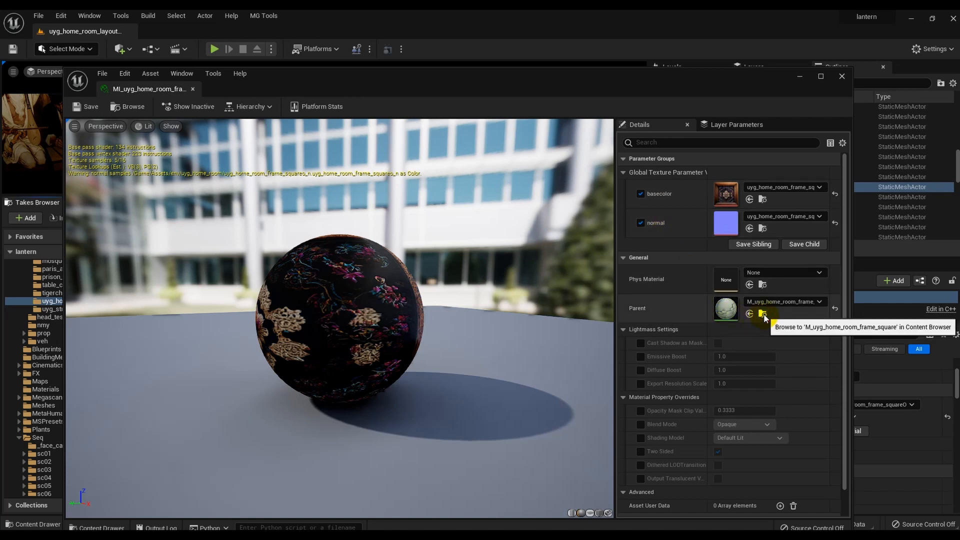
- Open the parent material M_uyg_home_room_frame_square and examine the basecolor and normal parameter nodes in its graph
click(800, 75)
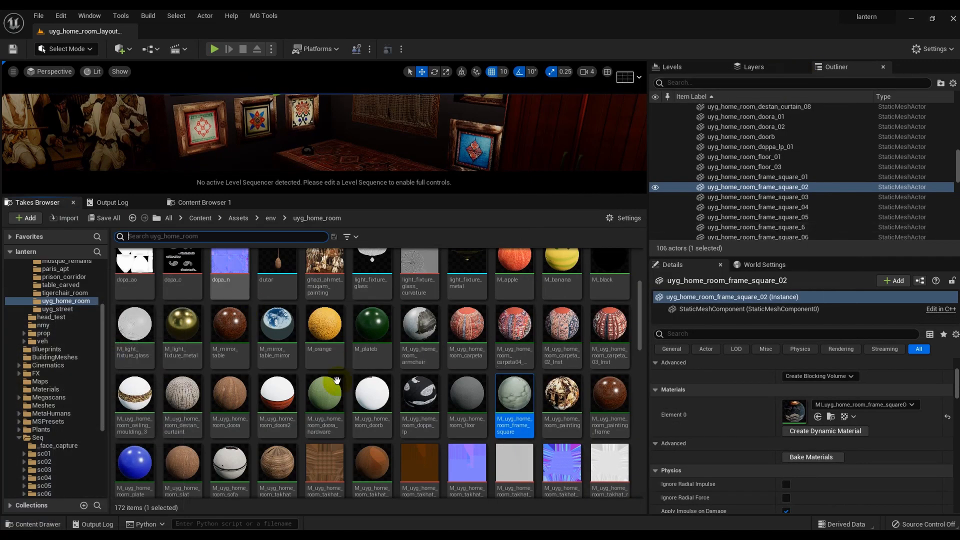
double_click(511, 396)
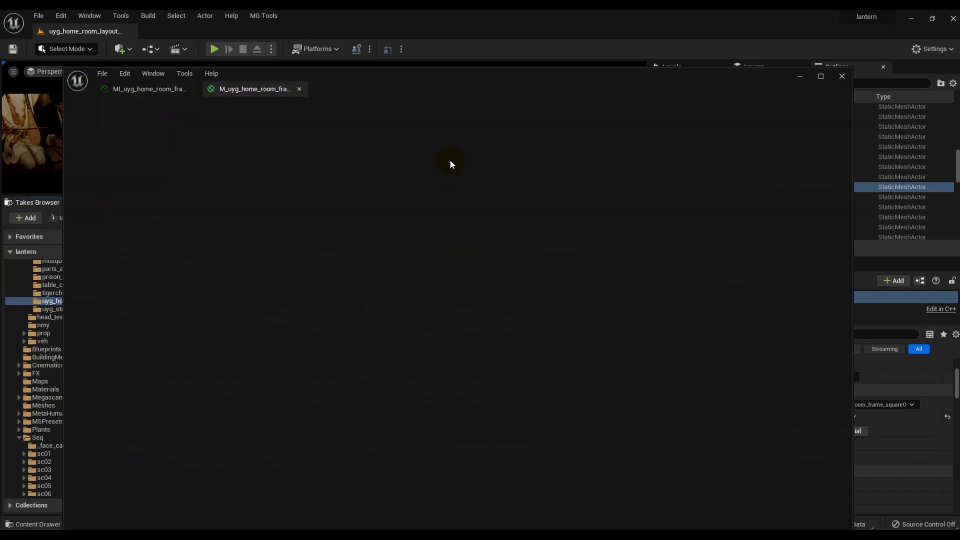
right_drag(275, 247, 570, 281)
scroll(570, 281, down, 3)
scroll(509, 283, up, 1)
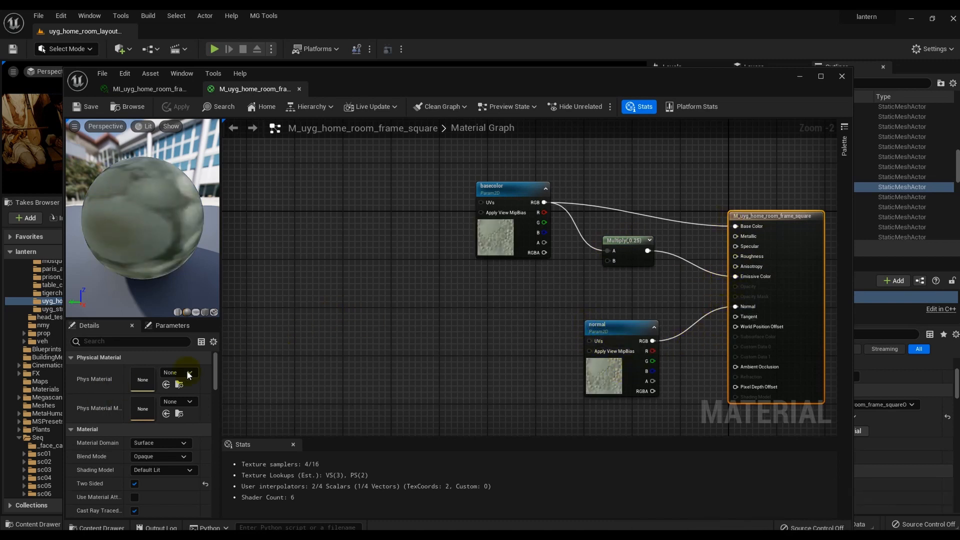
click(500, 188)
click(609, 325)
- Review the material instance's texture overrides again, minimize the material editor and select uyg_home_room_frame_square_03
click(147, 90)
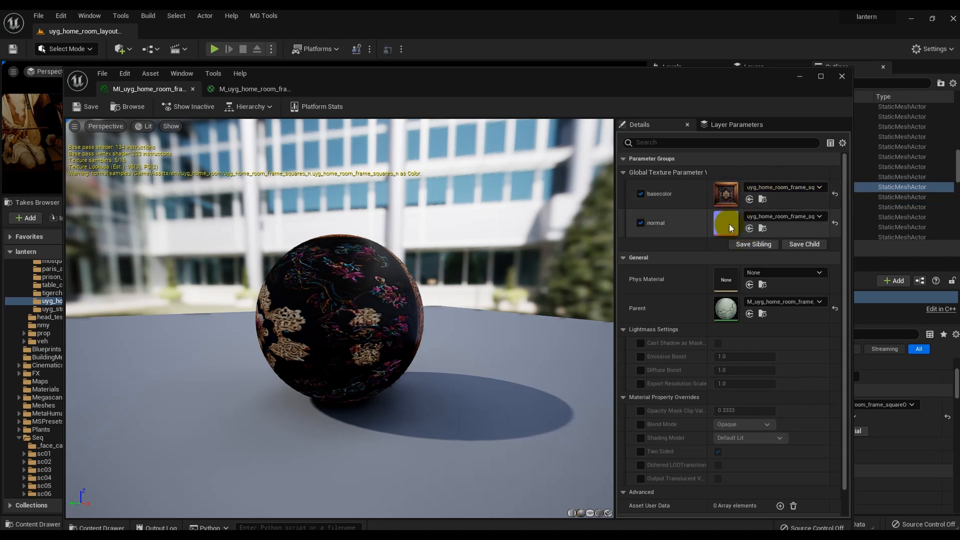
click(799, 76)
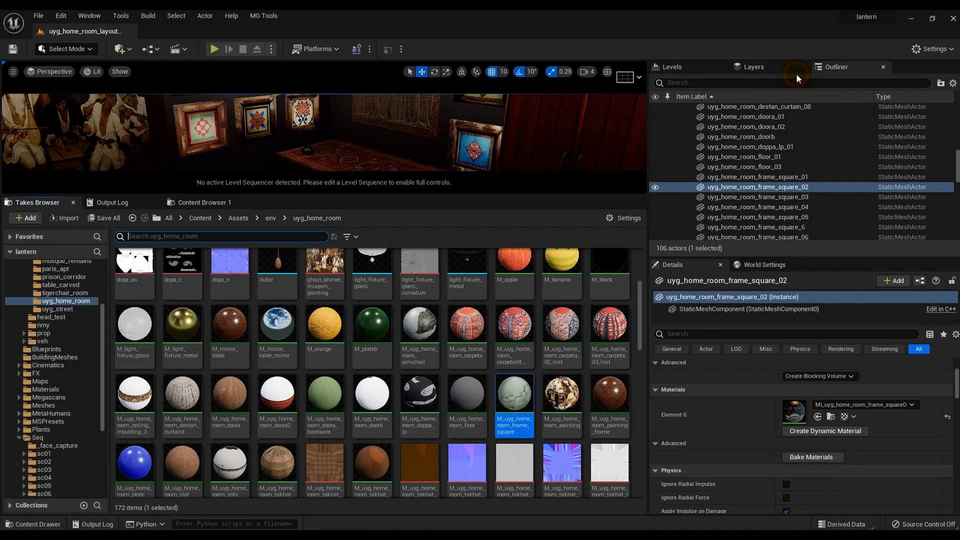
click(775, 196)
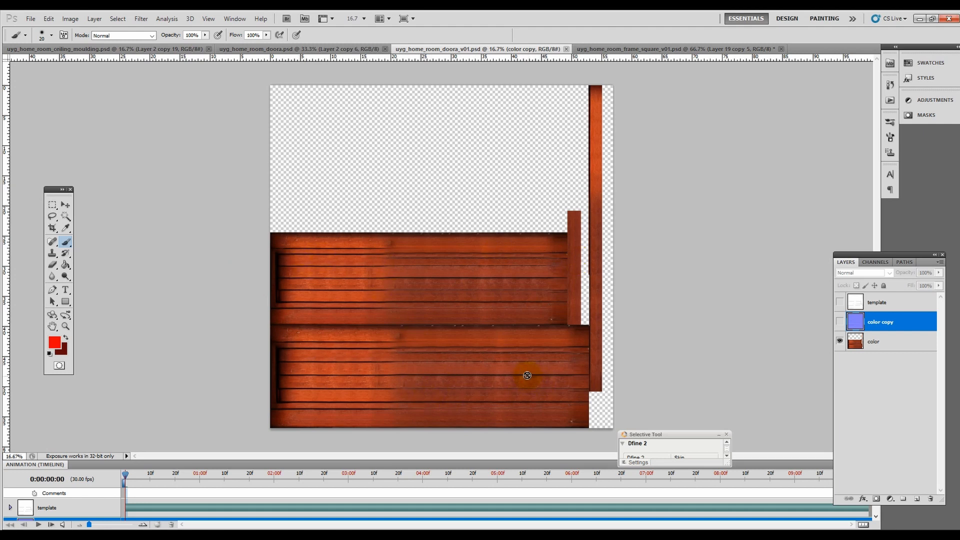
- In Photoshop's uyg_home_room_doora_v01.psd, view the template over the normal map, then hide the template and compare color copy with color
click(840, 302)
click(840, 323)
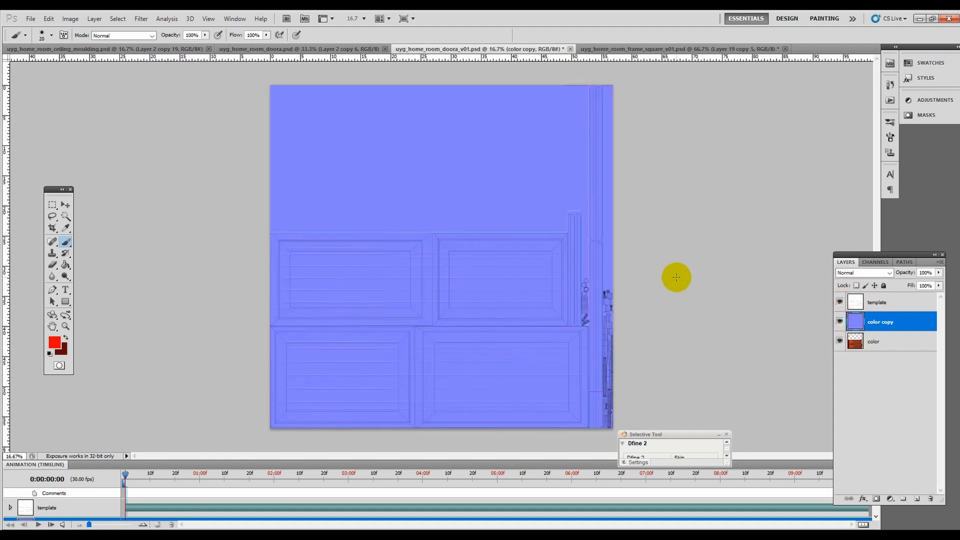
click(840, 302)
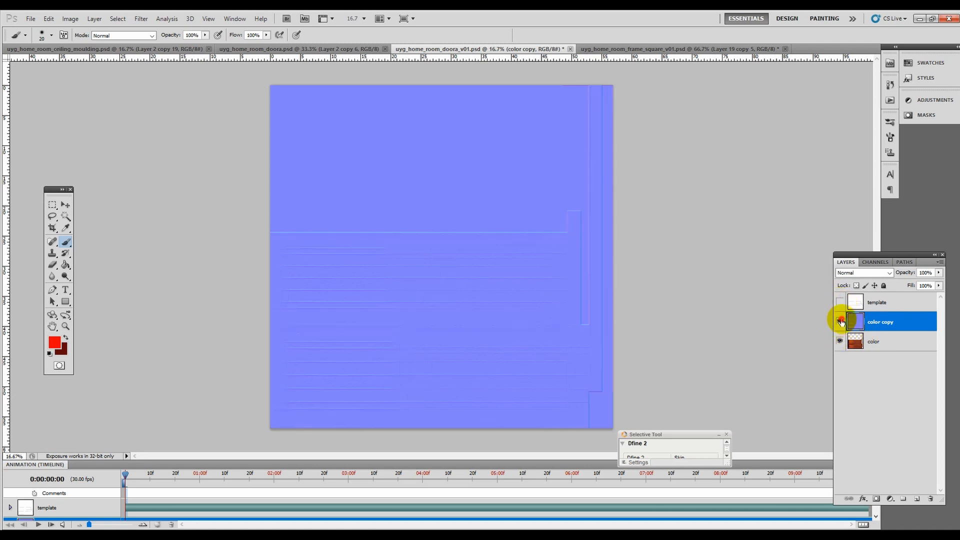
click(840, 321)
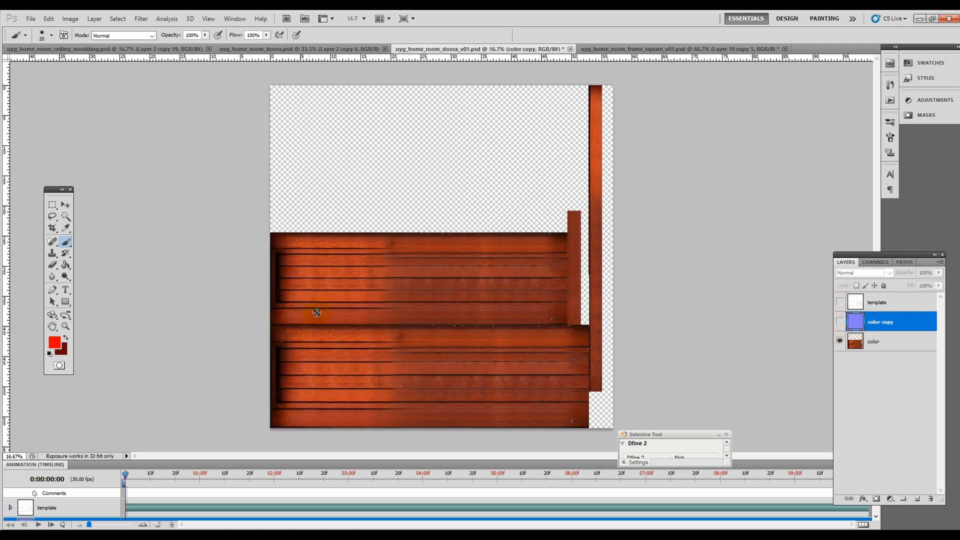
click(840, 322)
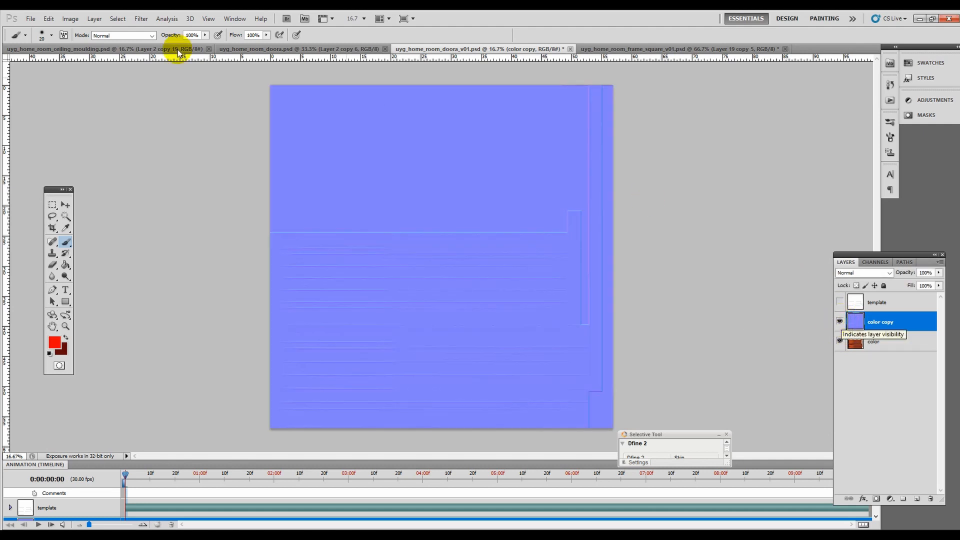
- Look up the NVIDIA Tools NormalMapFilter among the filters without applying it
click(140, 19)
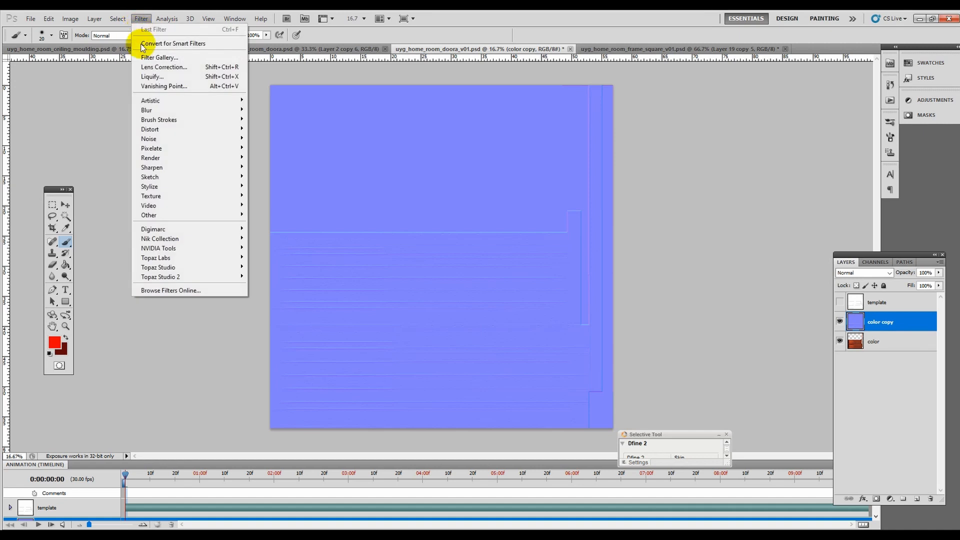
mouse_move(177, 196)
mouse_move(172, 249)
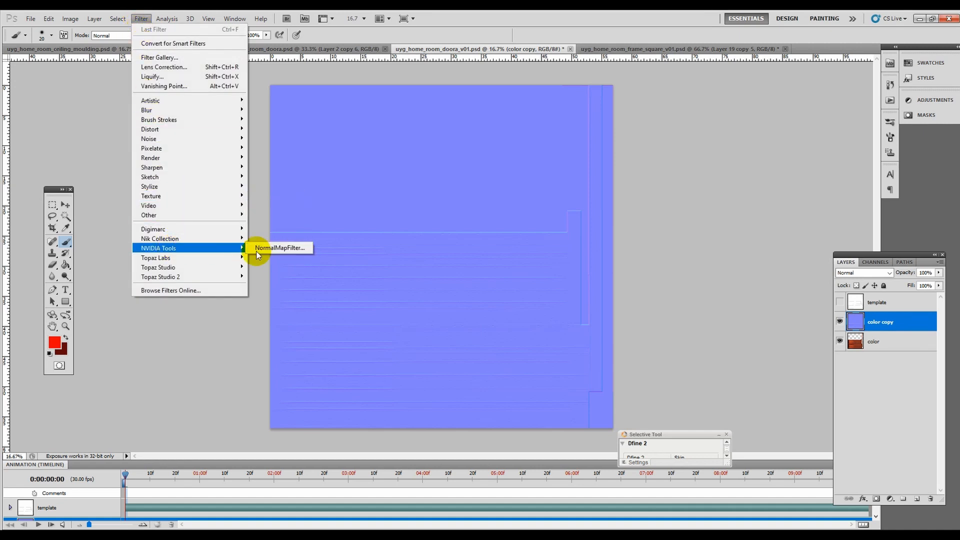
click(141, 19)
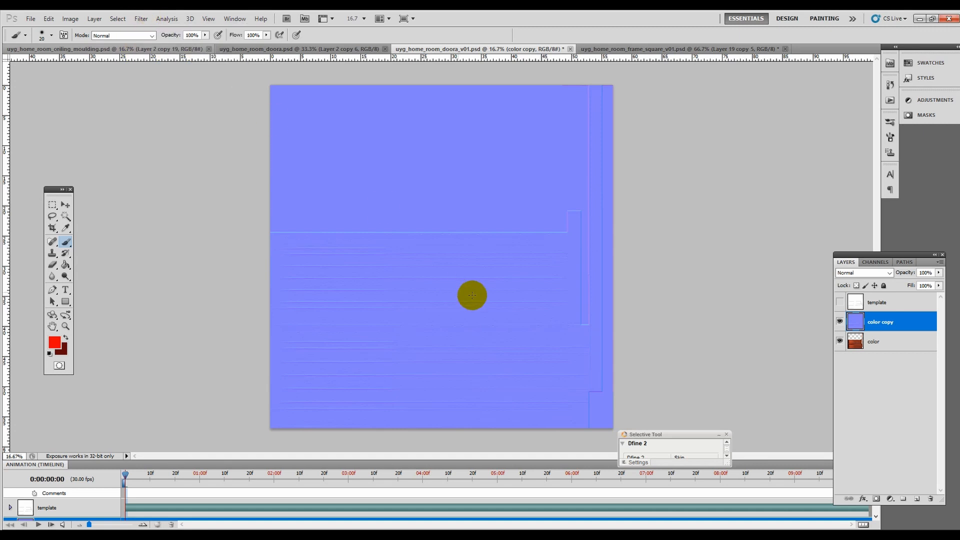
- View uyg_home_room_doora.psd, and in uyg_home_room_ceiling_moulding.psd show the Layer 1 template and the Layer 2 copy 19 normal map
click(266, 49)
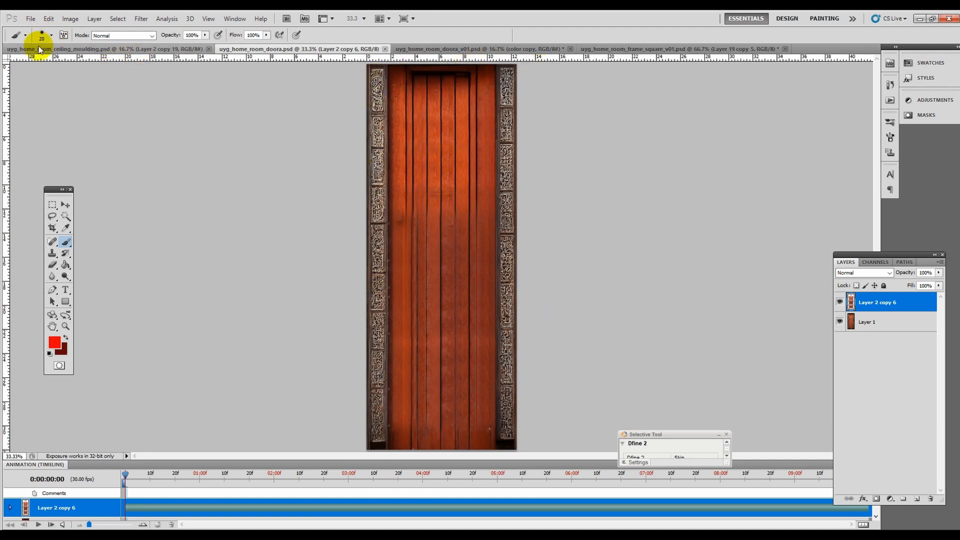
click(88, 50)
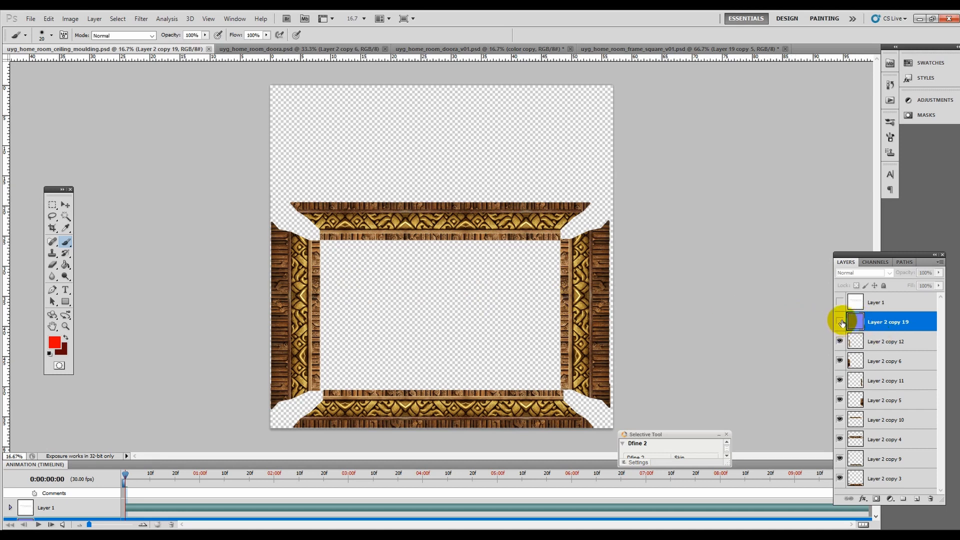
click(840, 302)
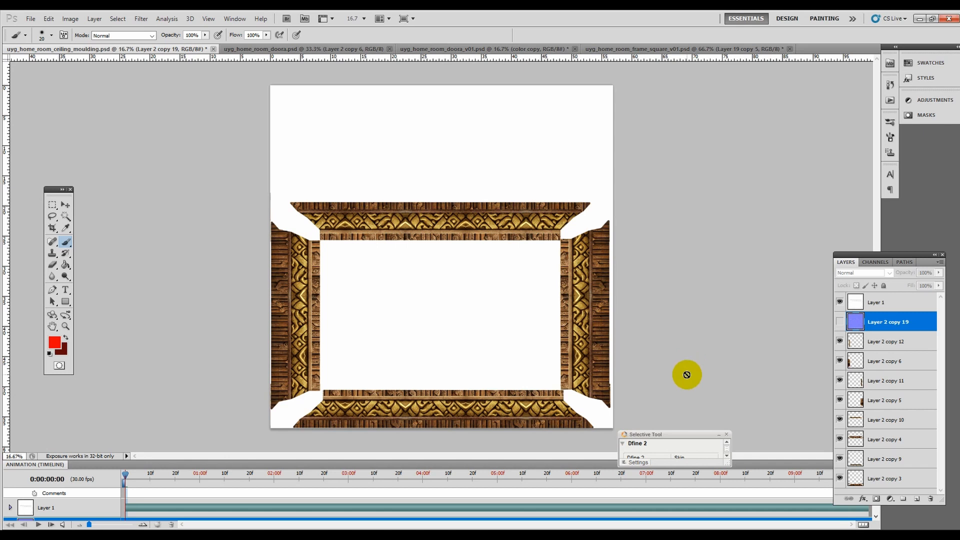
click(840, 322)
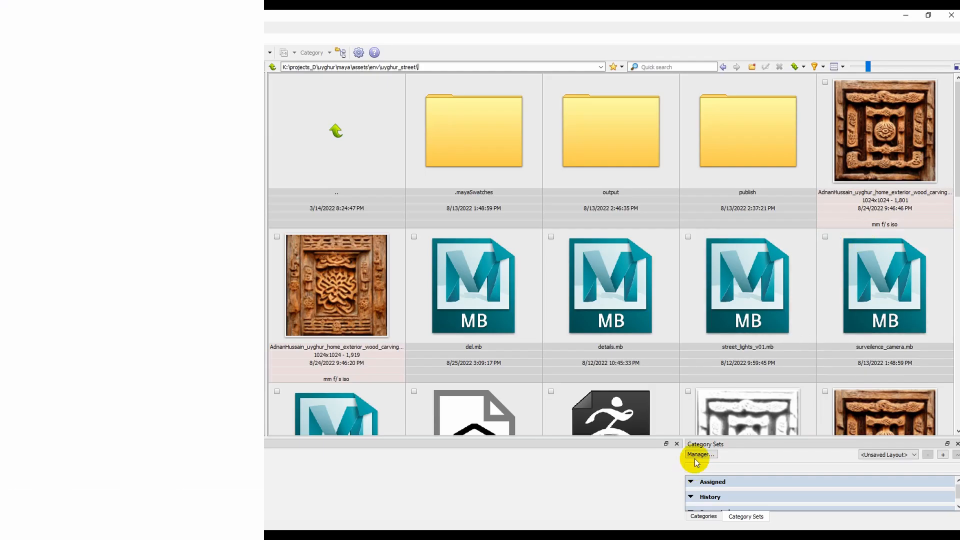
- View the exterior wood carving image enlarged in XnView MP, compare it with the rotated panel sculpt in ZBrush, and close the image
double_click(885, 130)
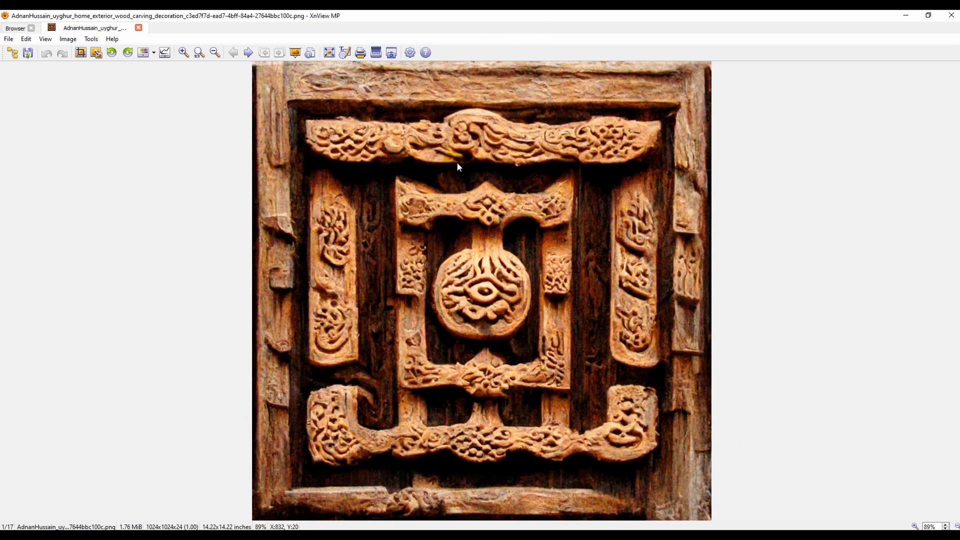
click(484, 535)
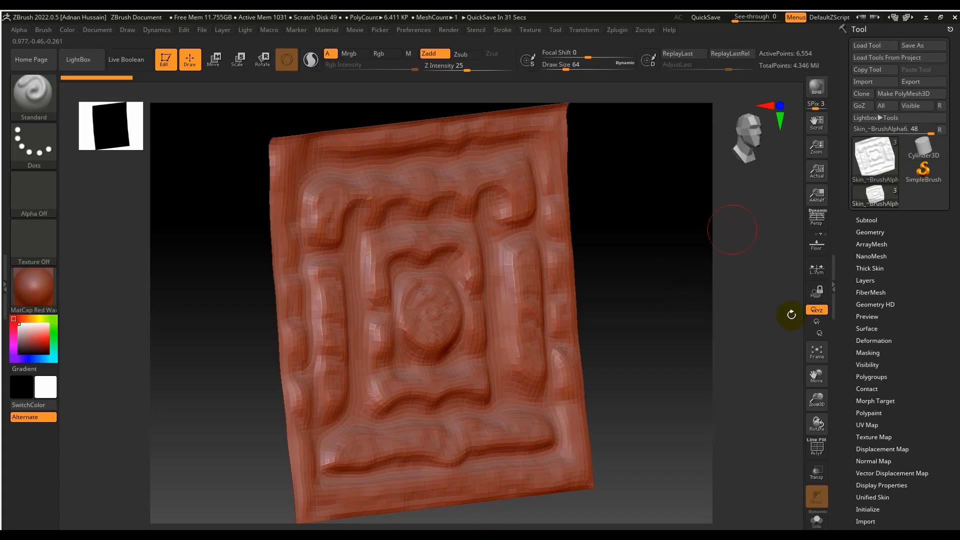
click(819, 426)
mouse_move(790, 429)
mouse_down()
mouse_move(828, 429)
mouse_move(794, 429)
mouse_move(815, 424)
mouse_up()
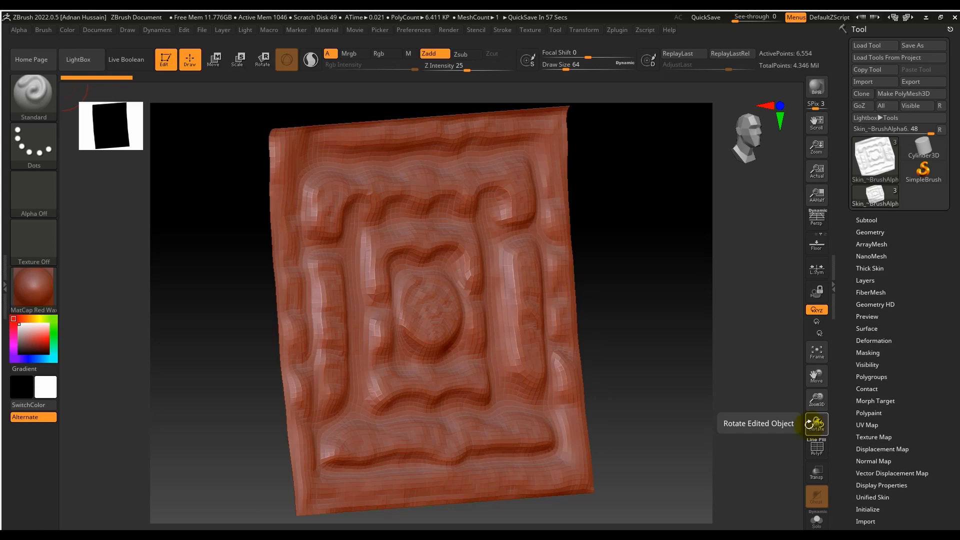
key(alt+Tab)
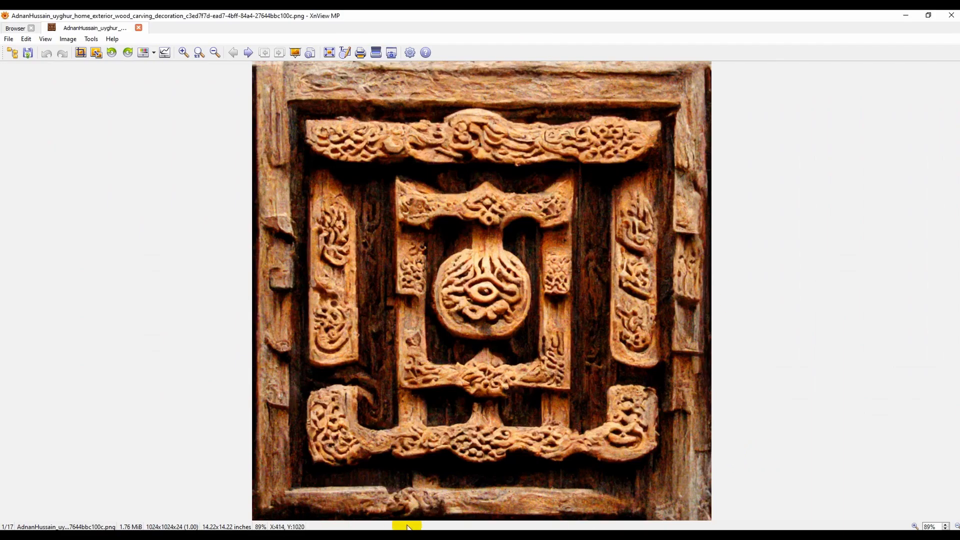
click(139, 27)
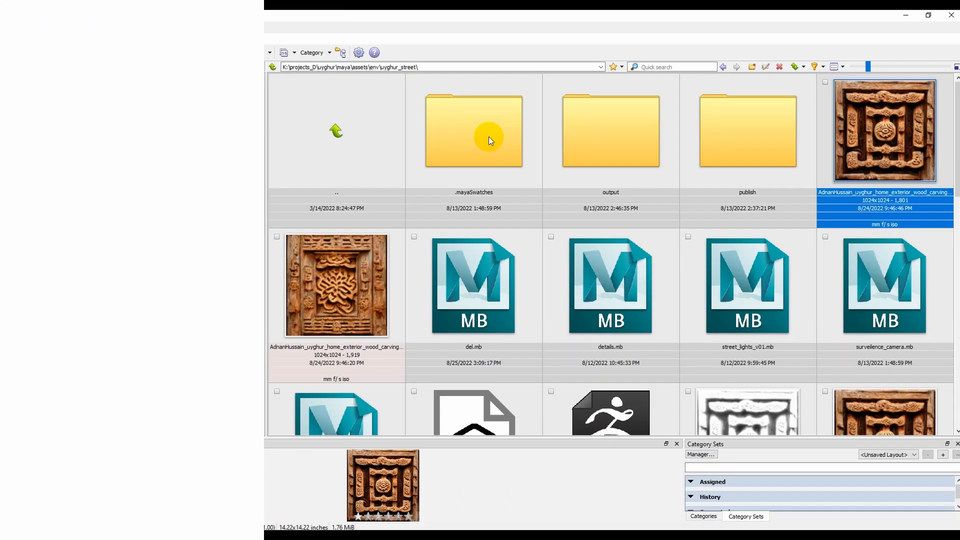
- View the generated maps uyg_panelA_Ambient_Occlusion.jpg and uyg_wood_panelA[3].jpg enlarged one after the other
scroll(826, 278, down, 6)
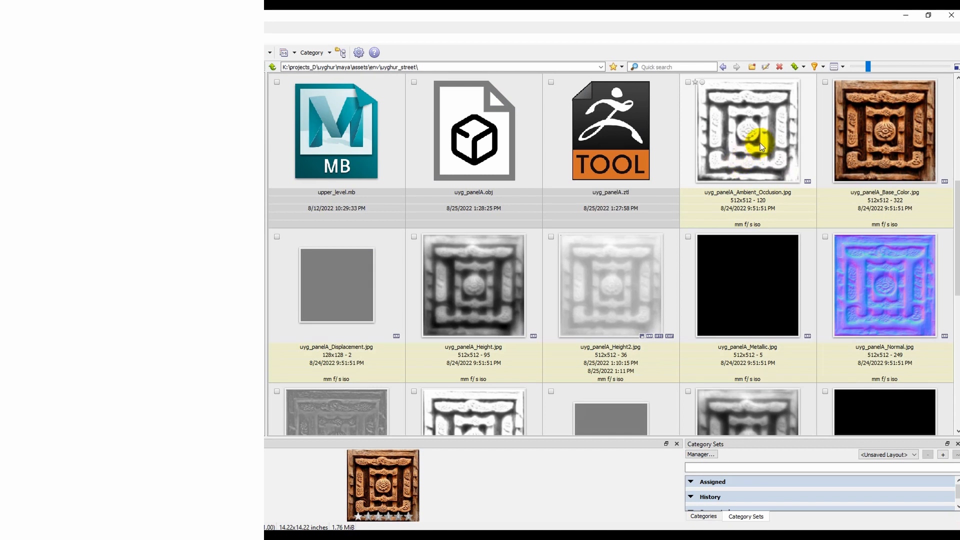
double_click(759, 150)
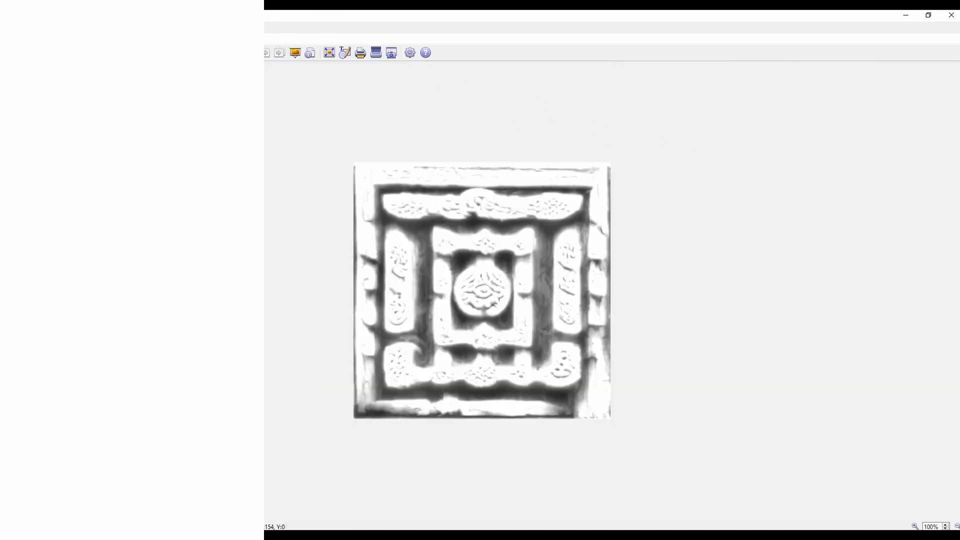
key(Escape)
scroll(768, 322, down, 3)
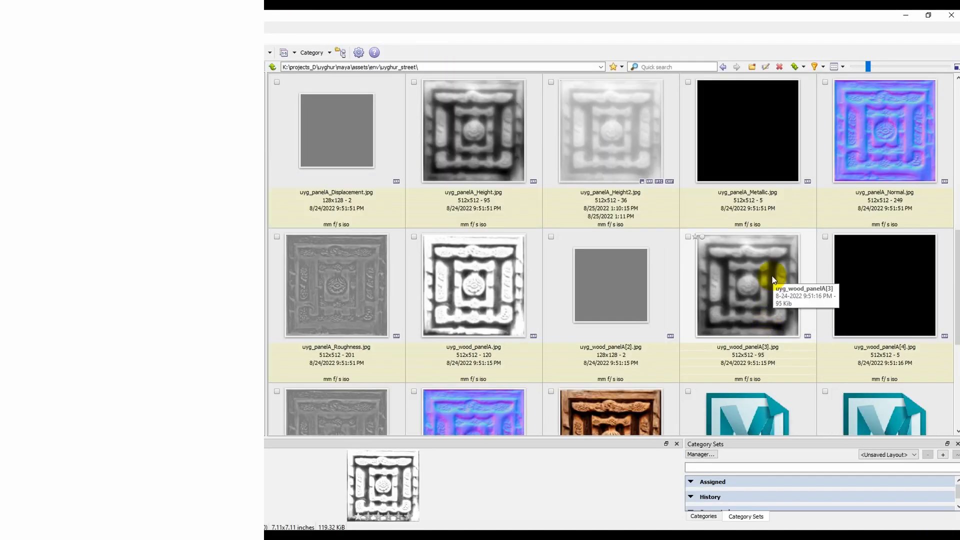
double_click(773, 280)
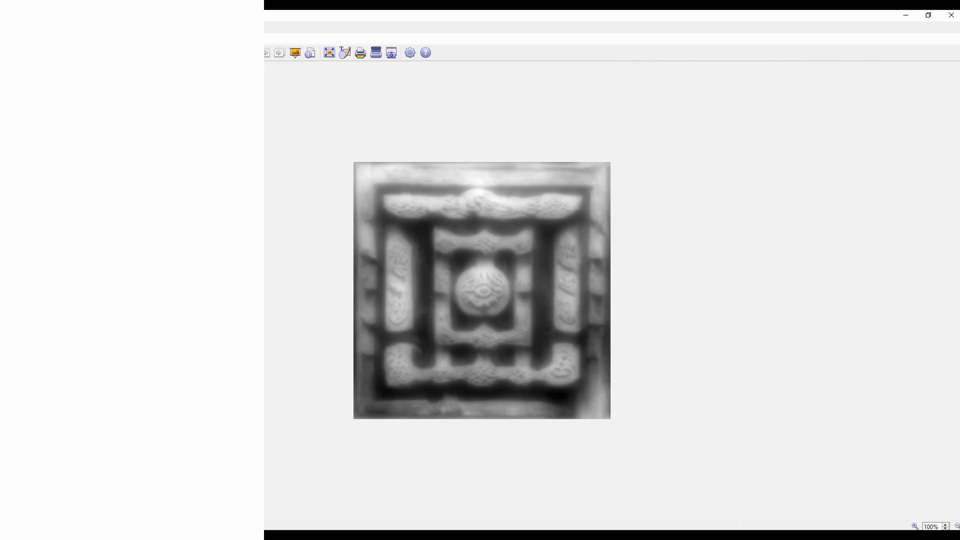
- View the generated map uyg_wood_panelA[5].jpg enlarged and return to the thumbnails of the uyghur_street folder
key(Escape)
scroll(633, 305, down, 3)
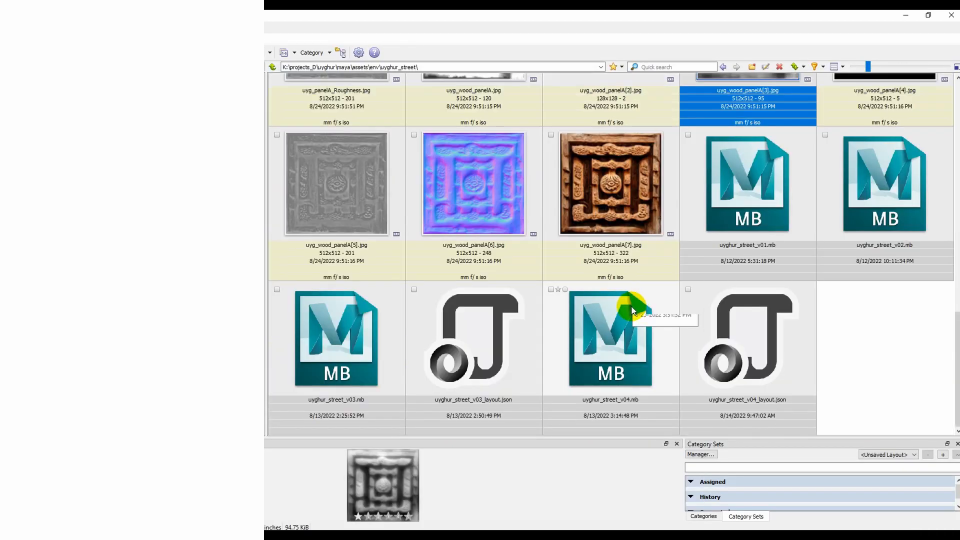
double_click(335, 191)
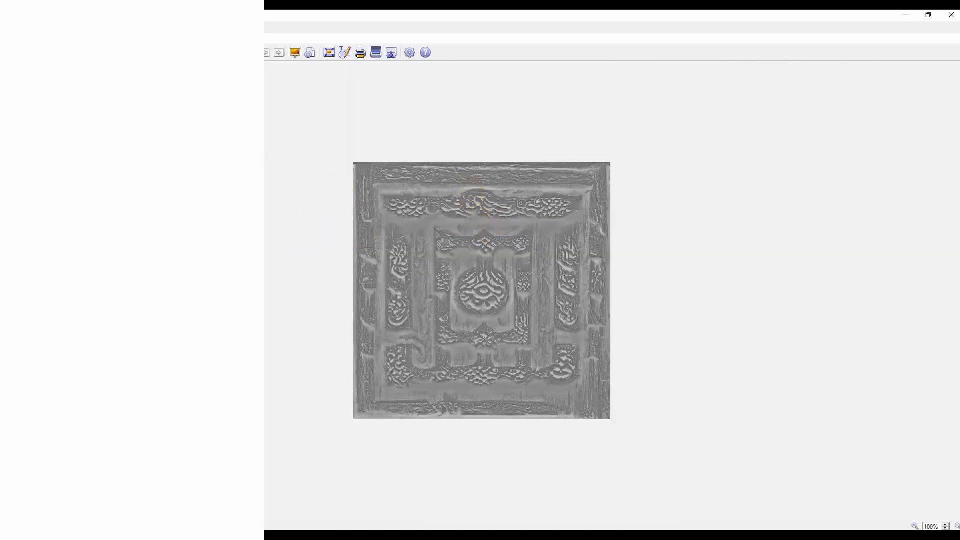
key(Escape)
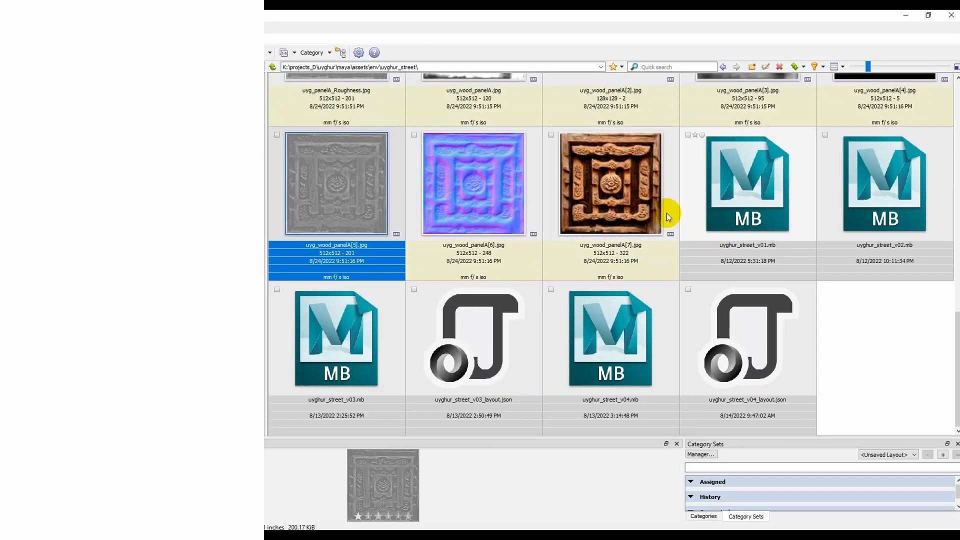
scroll(572, 222, up, 2)
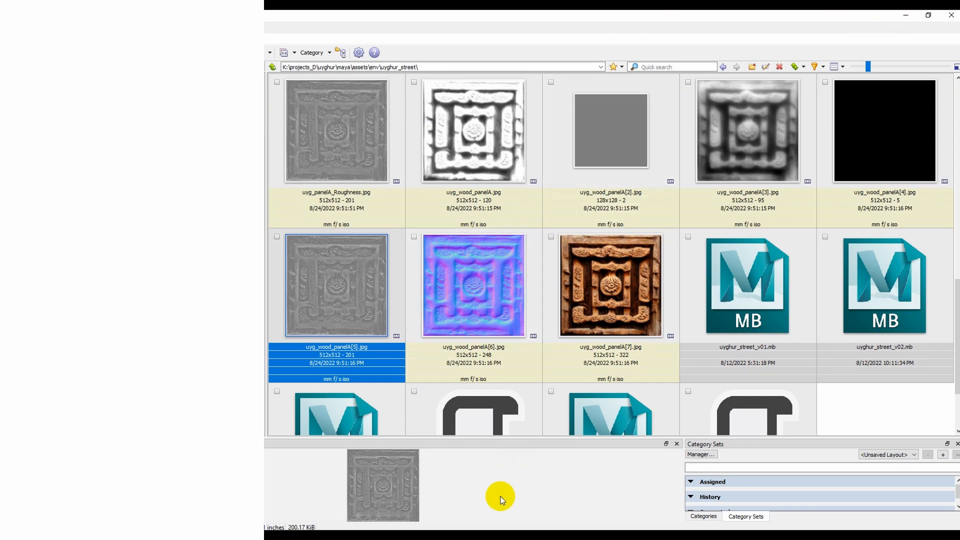
- Switch to Unreal Engine, place the uyg_panelA static mesh in the level beside the floor, and frame it in an enlarged viewport
click(483, 535)
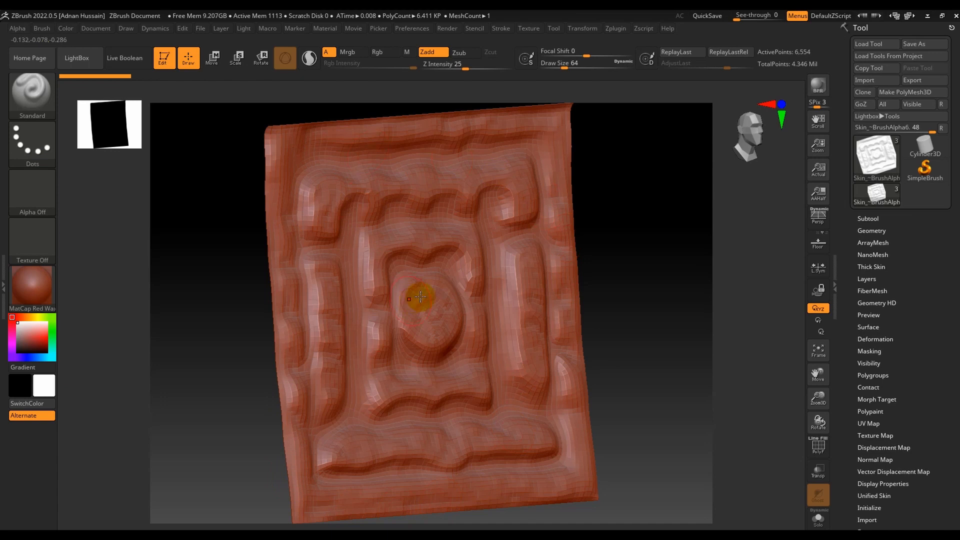
click(928, 16)
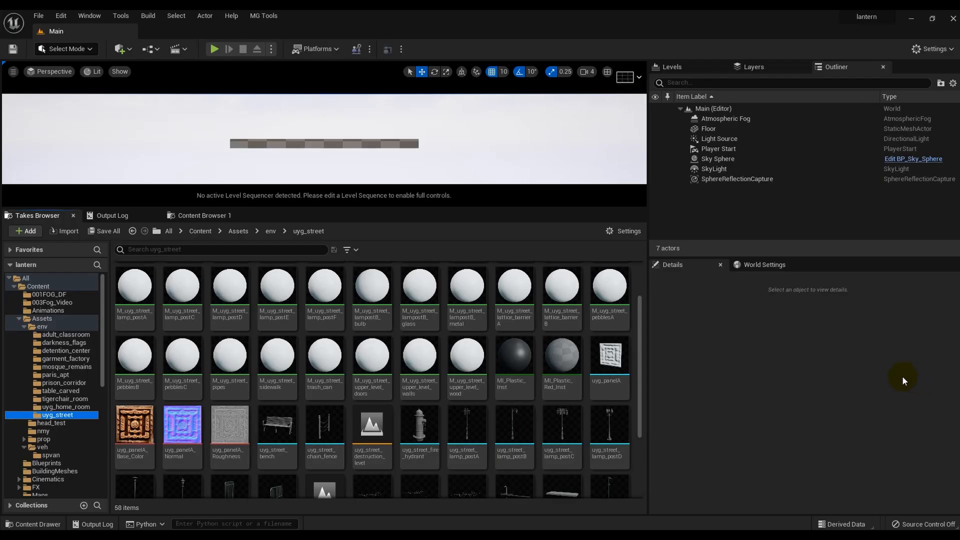
drag(521, 206, 521, 258)
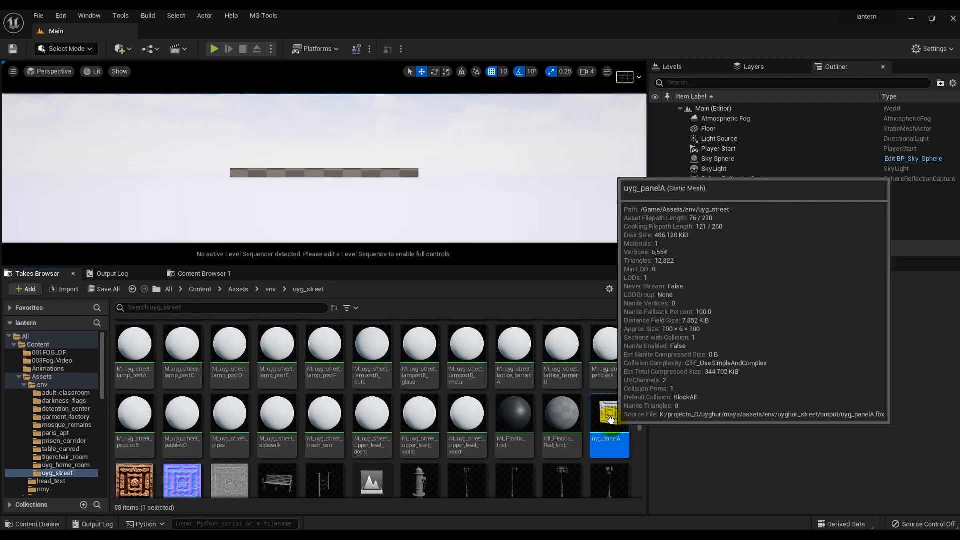
drag(610, 419, 488, 178)
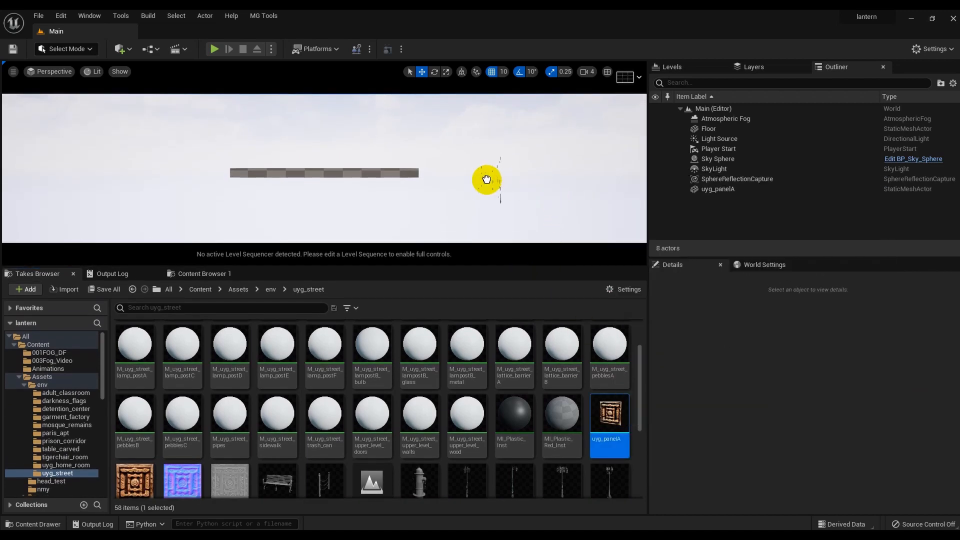
mouse_move(573, 166)
alt+mouse_down()
mouse_move(560, 164)
mouse_move(576, 172)
alt+mouse_up()
key(f)
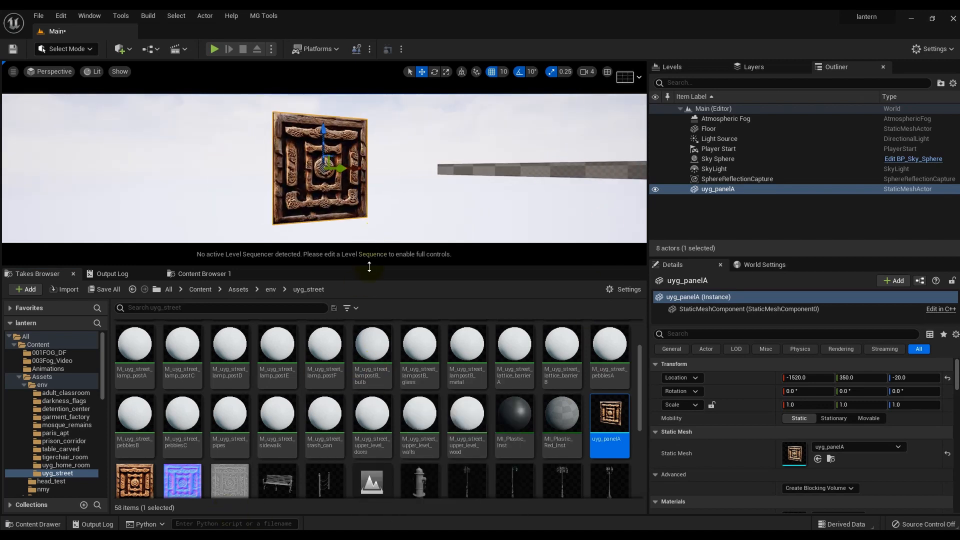
drag(368, 266, 350, 376)
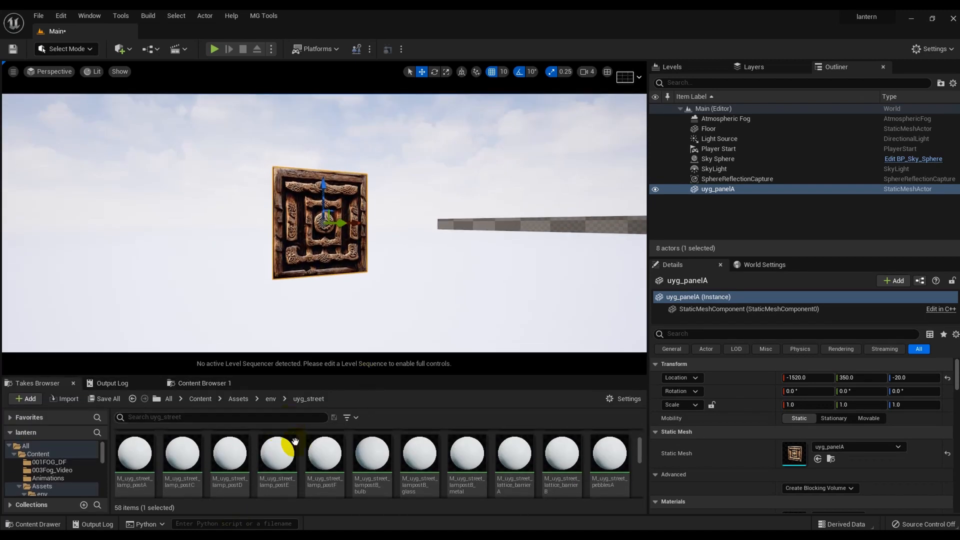
- Examine the uyg_panelA textures among the uyg_street assets and inspect the placed panel from other angles
scroll(295, 462, down, 2)
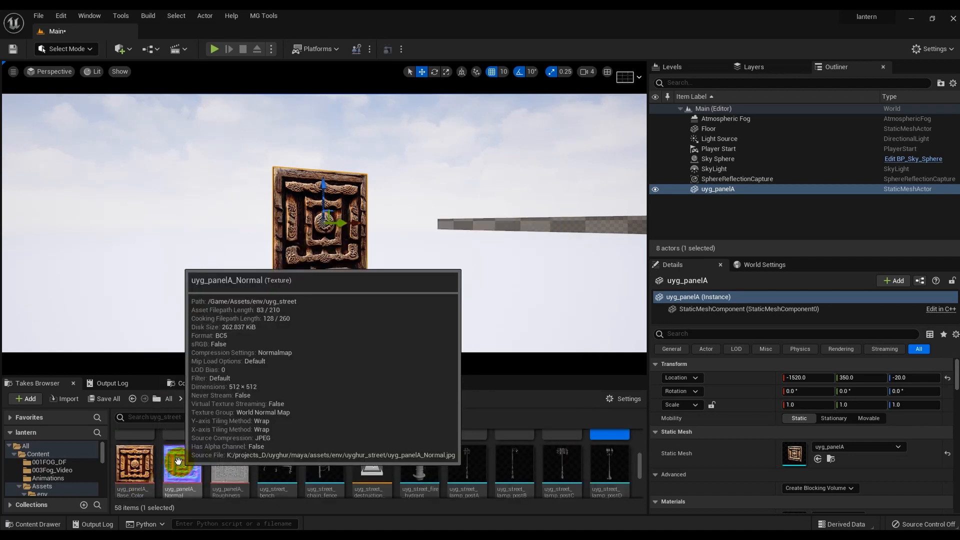
scroll(397, 453, down, 1)
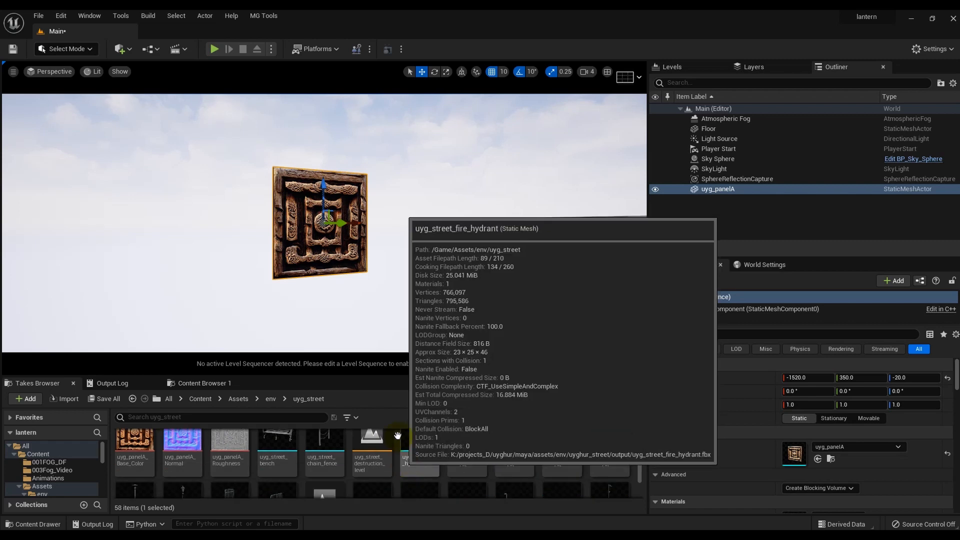
click(382, 223)
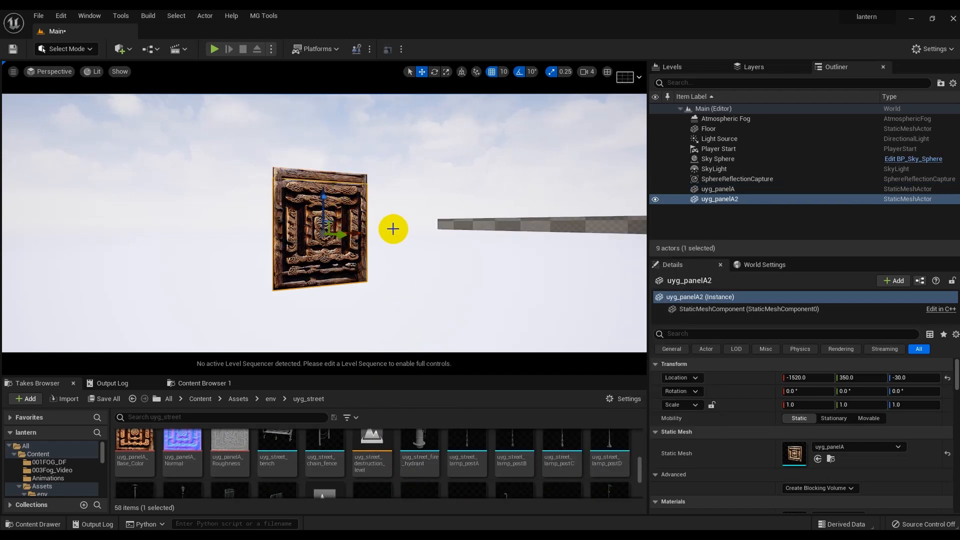
click(413, 258)
alt+right_drag(413, 249, 445, 250)
alt+drag(413, 249, 542, 261)
scroll(542, 262, down, 3)
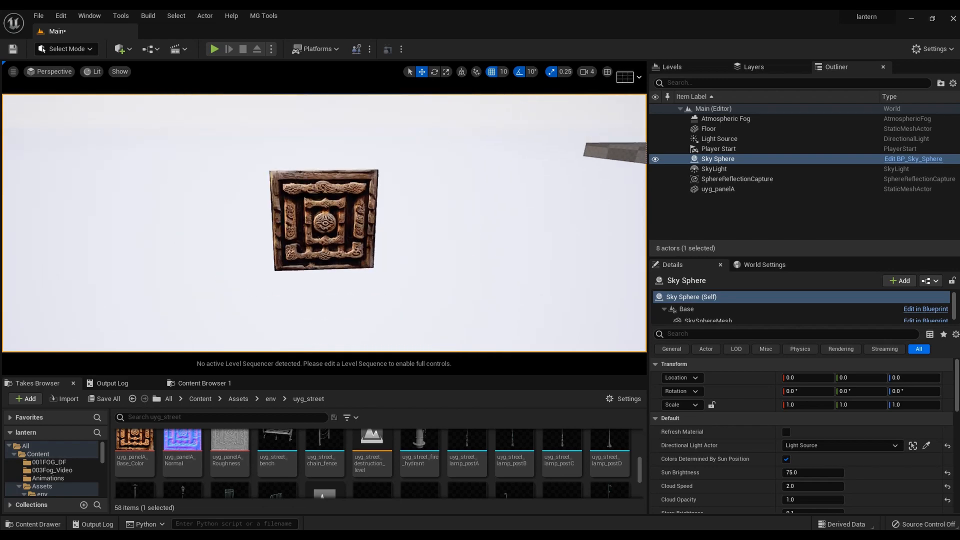